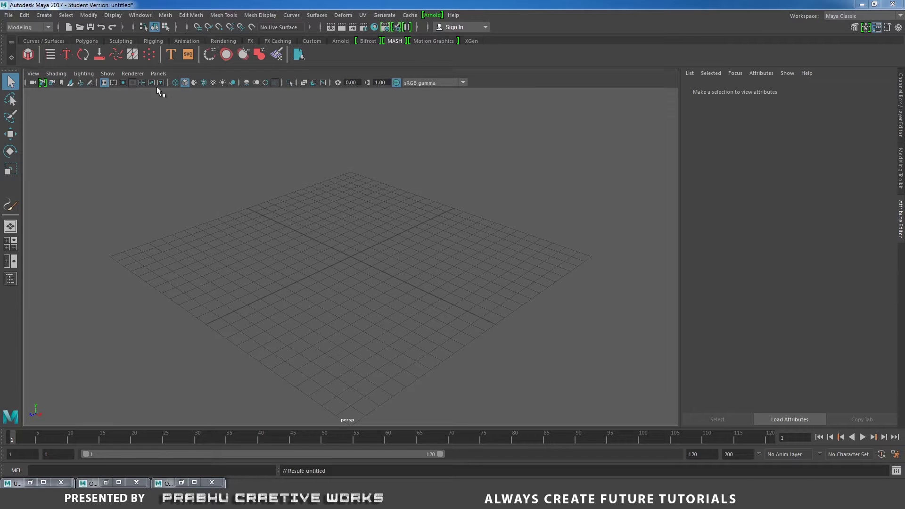
# Step: Create a polygon sphere at the origin and scale it up uniformly to about 12.57
pyautogui.click(87, 41)
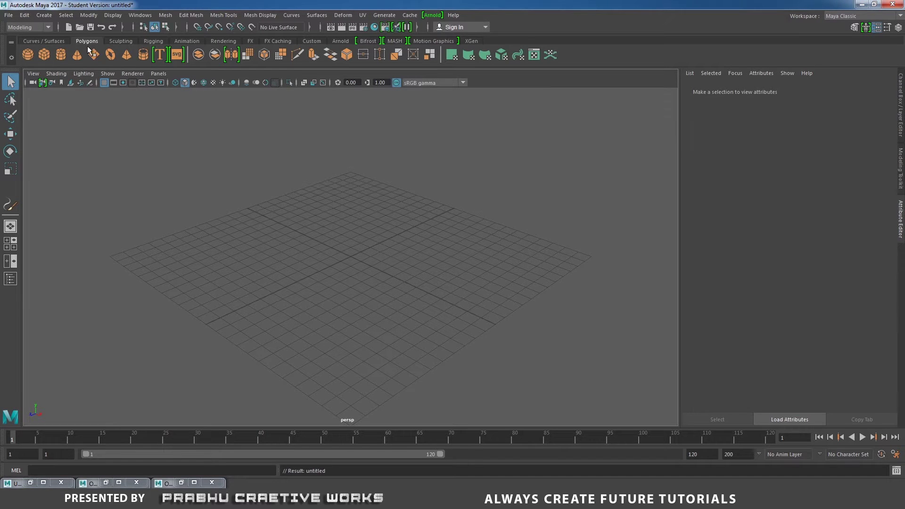
pyautogui.click(32, 56)
pyautogui.press('r')
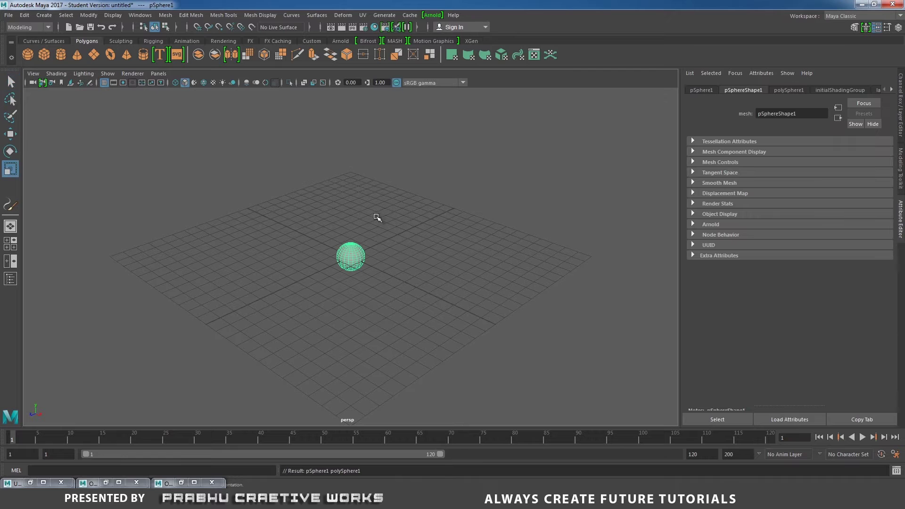
pyautogui.moveTo(351, 256); pyautogui.dragTo(398, 242)
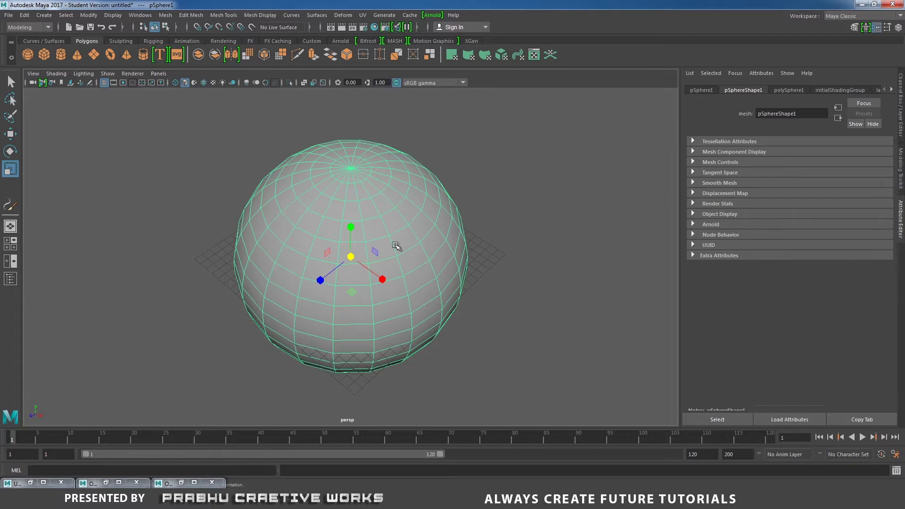
# Step: Set the sphere's Scale X, Scale Y and Scale Z to 50
pyautogui.click(895, 103)
pyautogui.moveTo(885, 136); pyautogui.dragTo(886, 150)
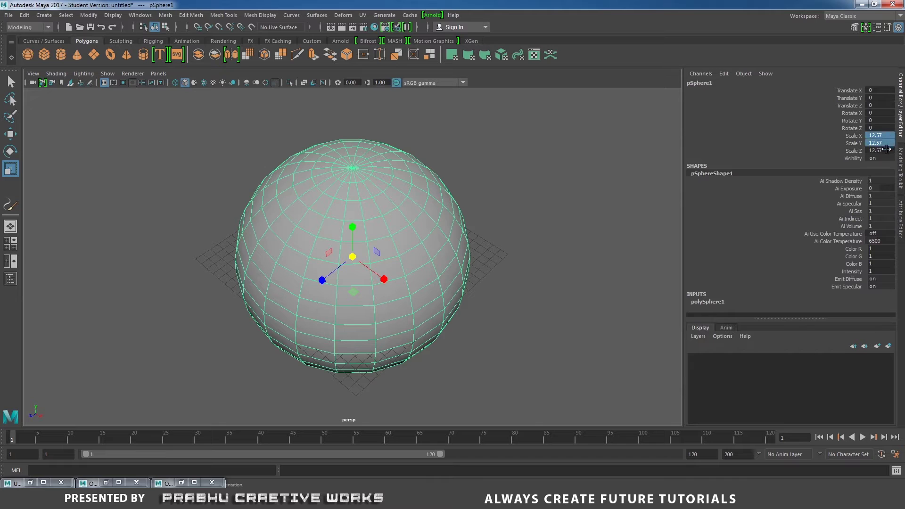
pyautogui.write('50')
pyautogui.press('Return')
pyautogui.press('f')
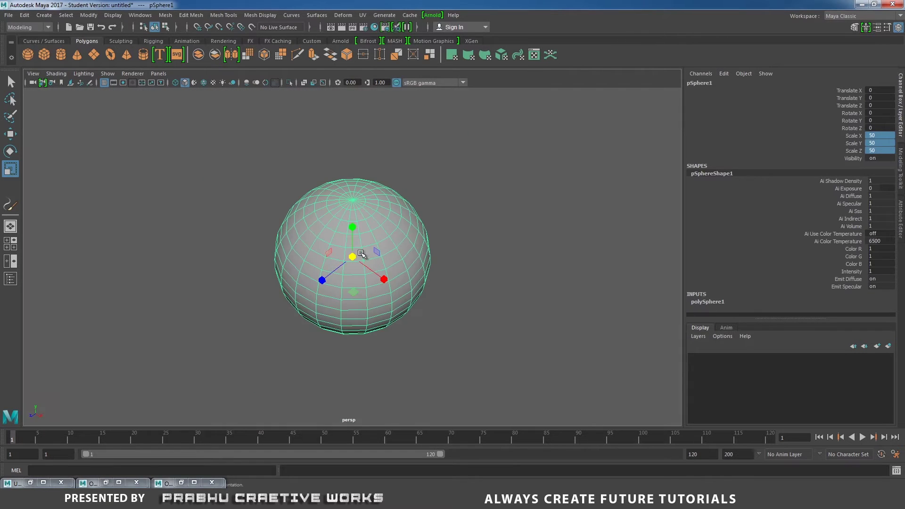
# Step: Set the sphere's Subdivisions Axis to 150 and Subdivisions Height to 100
pyautogui.click(724, 302)
pyautogui.scroll(-2, 893, 264)
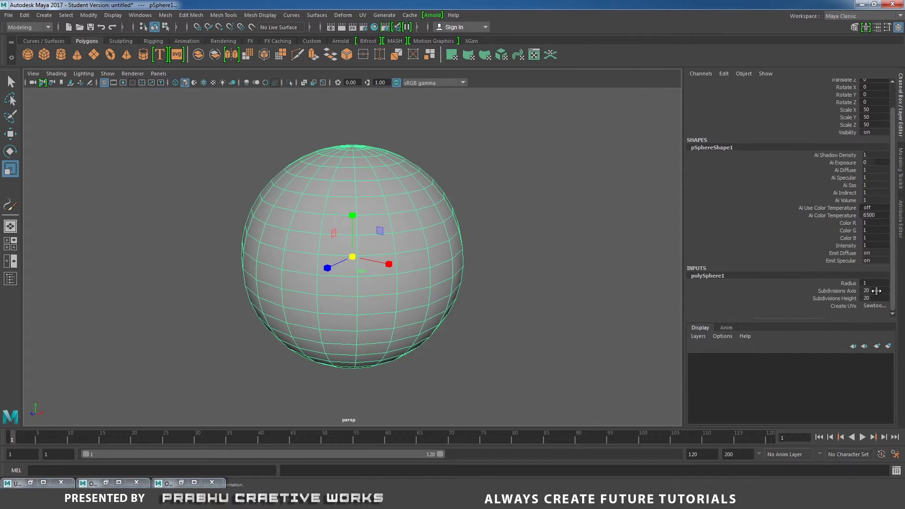
pyautogui.click(875, 292)
pyautogui.write('150')
pyautogui.press('Return')
pyautogui.click(874, 297)
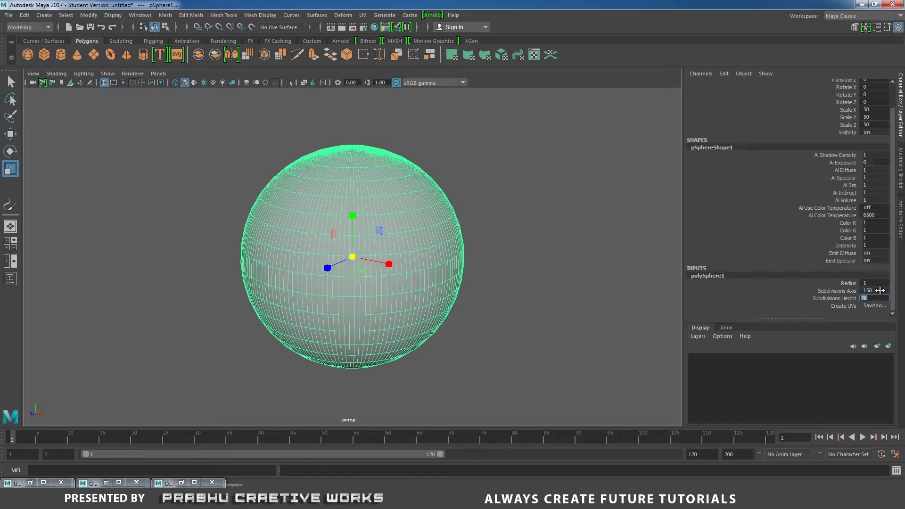
pyautogui.press('Return')
# Step: Move the sphere back along the Z axis to about -121.5, clear of the grid, and deselect it
pyautogui.keyDown('alt'); pyautogui.moveTo(466, 253); pyautogui.dragTo(458, 270); pyautogui.keyUp('alt')
pyautogui.press('w')
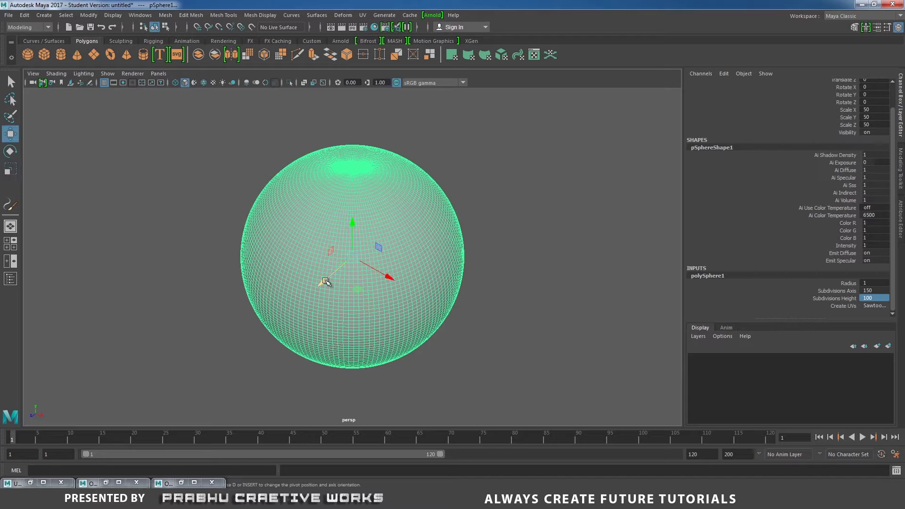
pyautogui.moveTo(324, 282); pyautogui.dragTo(503, 188)
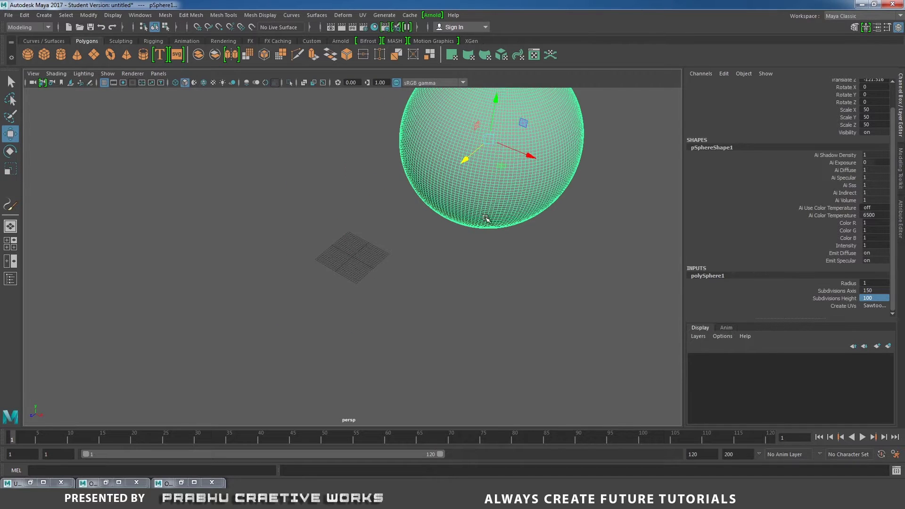
pyautogui.keyDown('alt'); pyautogui.moveTo(419, 247); pyautogui.dragTo(423, 306, button='middle'); pyautogui.keyUp('alt')
pyautogui.moveTo(465, 236); pyautogui.dragTo(467, 236)
pyautogui.keyDown('alt'); pyautogui.moveTo(467, 236); pyautogui.dragTo(396, 306, button='middle'); pyautogui.keyUp('alt')
pyautogui.click(351, 316)
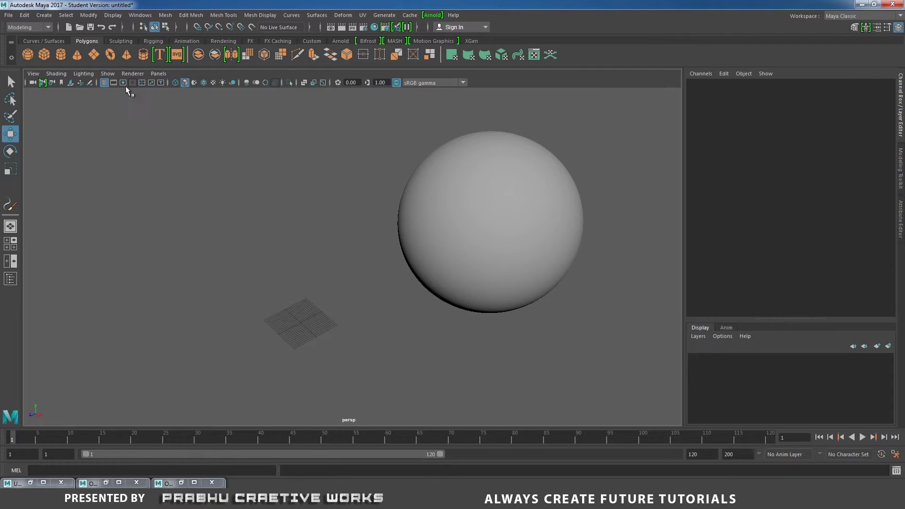
# Step: Create a polygon cube at the centre of the grid
pyautogui.click(44, 57)
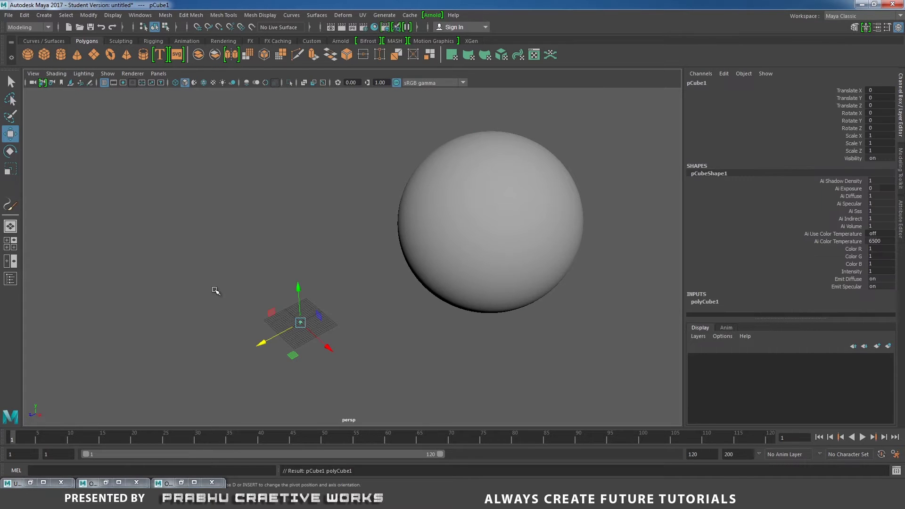
pyautogui.scroll(2, 346, 333)
pyautogui.keyDown('alt'); pyautogui.moveTo(345, 333); pyautogui.dragTo(352, 317, button='middle'); pyautogui.keyUp('alt')
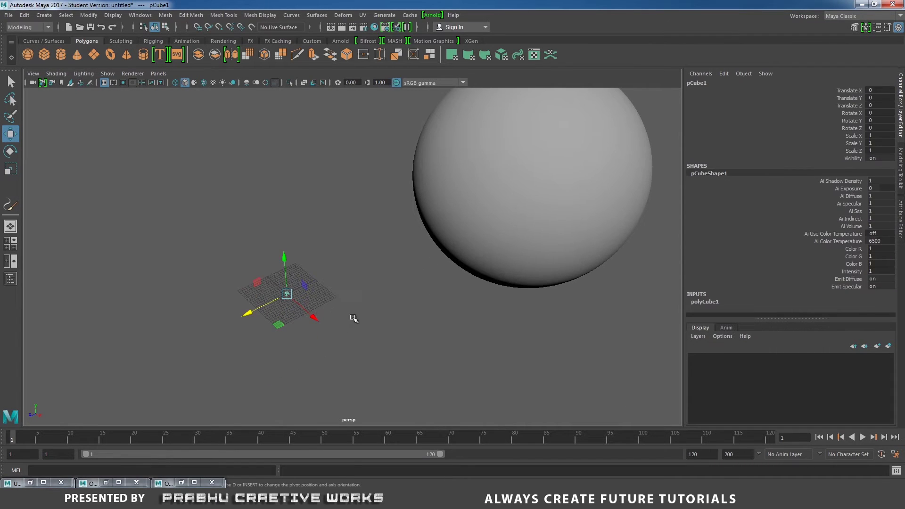
# Step: Bring up the Outliner and make its window narrower beside the cube
pyautogui.click(181, 482)
pyautogui.moveTo(246, 101); pyautogui.dragTo(169, 99)
pyautogui.moveTo(272, 159); pyautogui.dragTo(174, 159)
pyautogui.keyDown('alt'); pyautogui.moveTo(337, 286); pyautogui.dragTo(392, 269, button='middle'); pyautogui.keyUp('alt')
pyautogui.keyDown('alt'); pyautogui.moveTo(392, 269); pyautogui.dragTo(375, 318, button='right'); pyautogui.keyUp('alt')
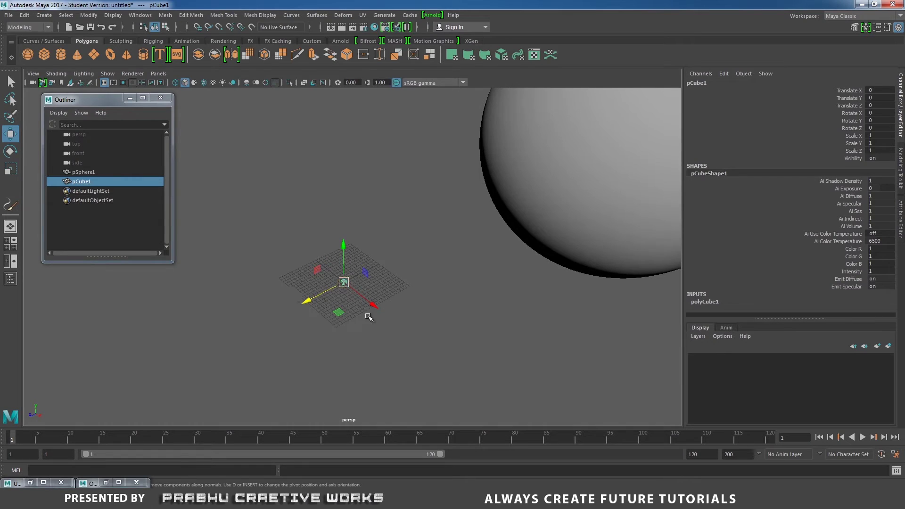
# Step: Create a MASH network from the selected cube
pyautogui.click(394, 41)
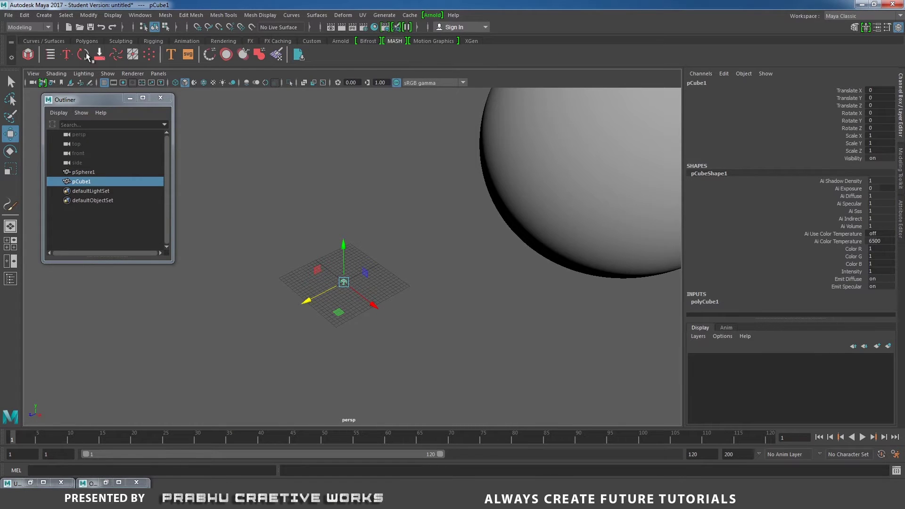
pyautogui.click(28, 59)
pyautogui.keyDown('alt'); pyautogui.moveTo(337, 273); pyautogui.dragTo(343, 279); pyautogui.keyUp('alt')
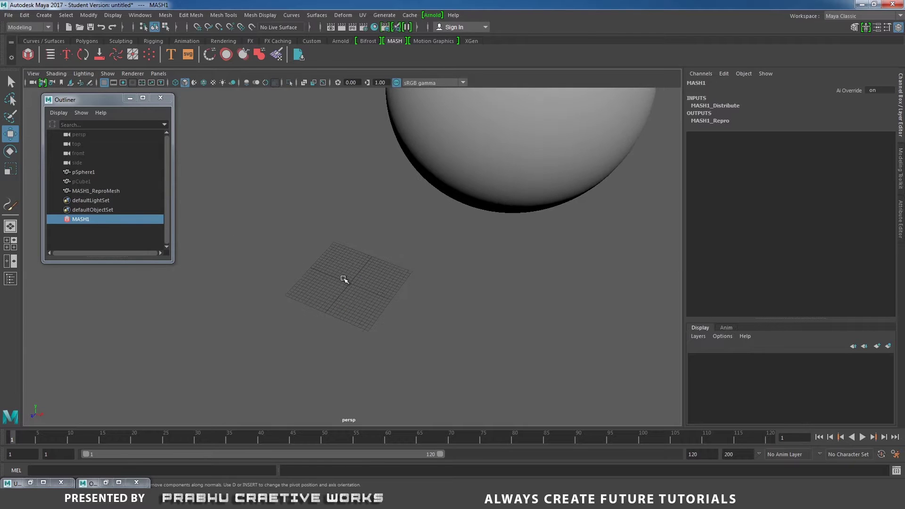
# Step: Set the Distribution Type of the MASH1_Distribute node to Mesh
pyautogui.click(350, 284)
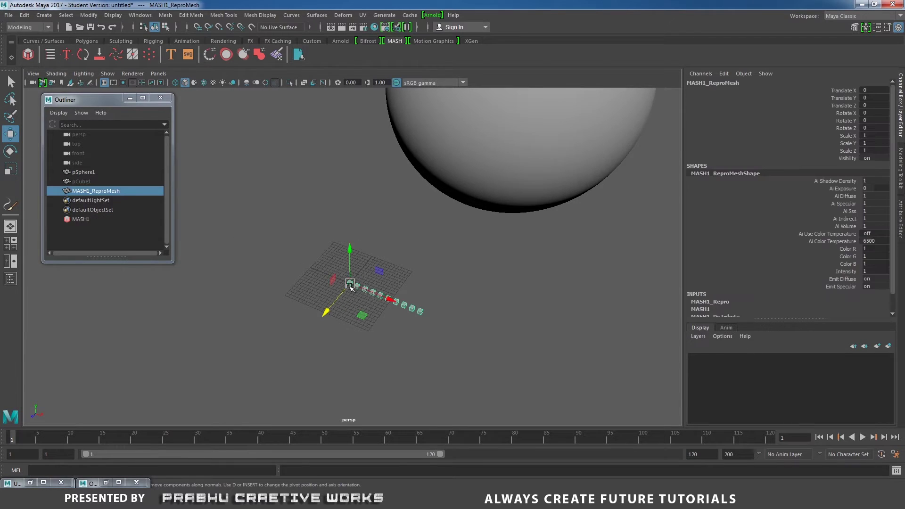
pyautogui.click(901, 217)
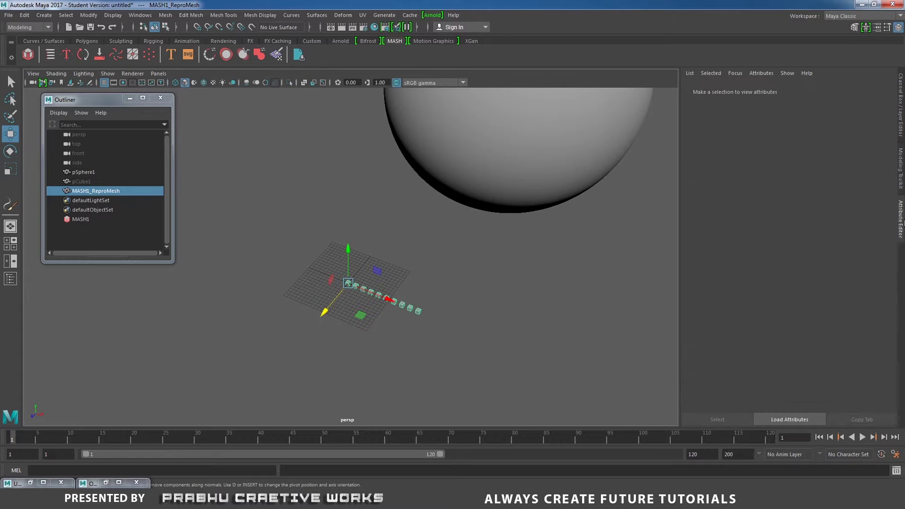
pyautogui.click(873, 91)
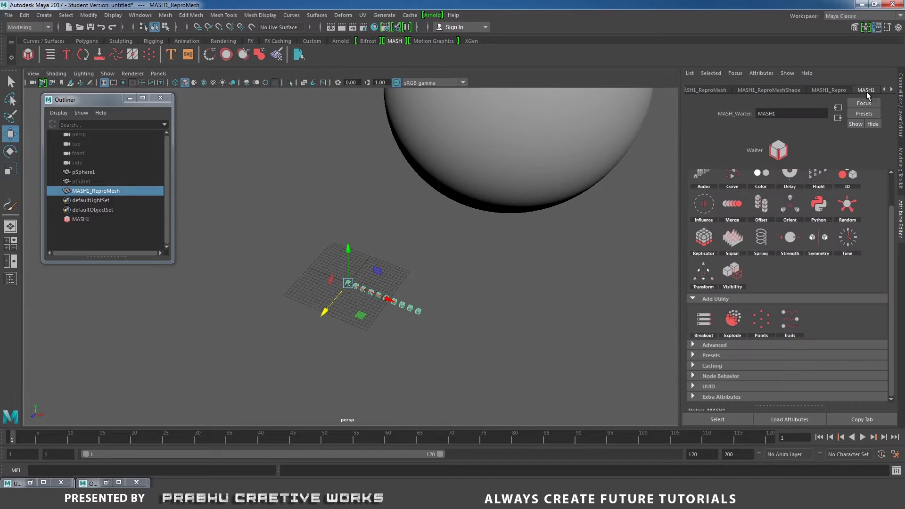
pyautogui.click(891, 90)
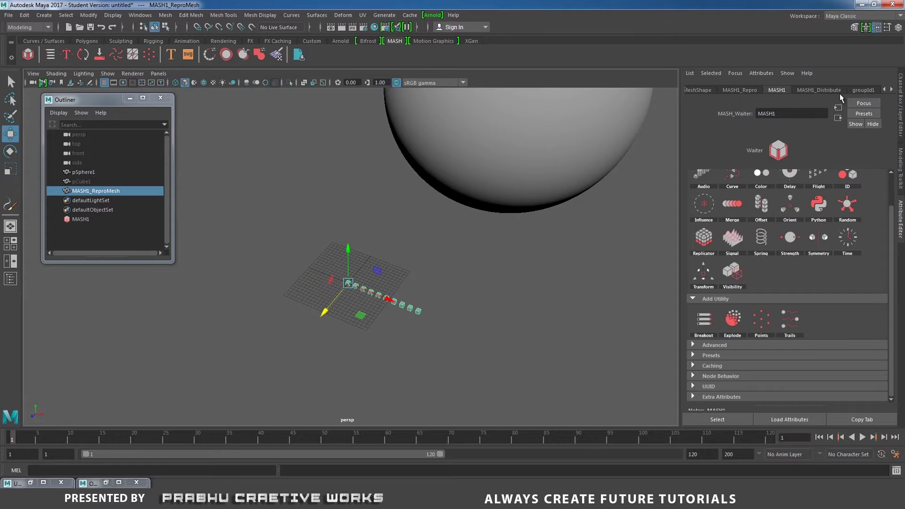
pyautogui.click(830, 90)
pyautogui.moveTo(891, 304); pyautogui.dragTo(900, 157)
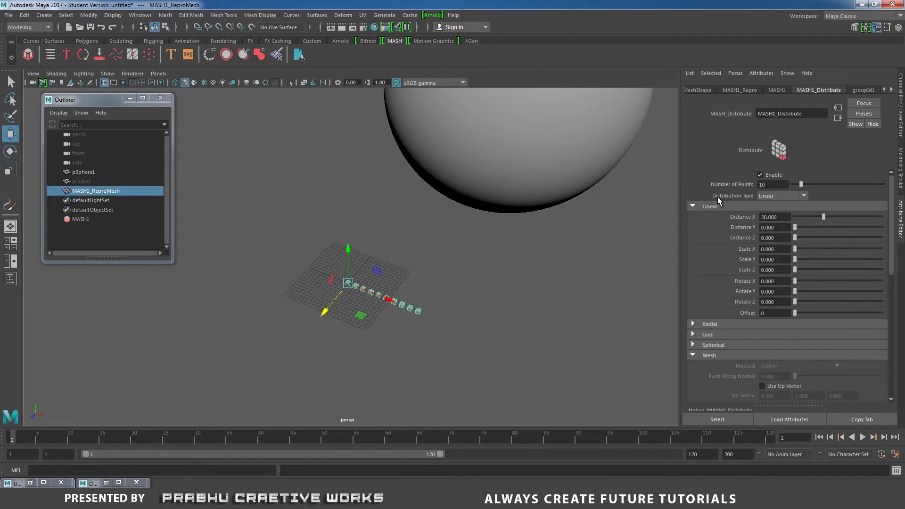
pyautogui.click(771, 195)
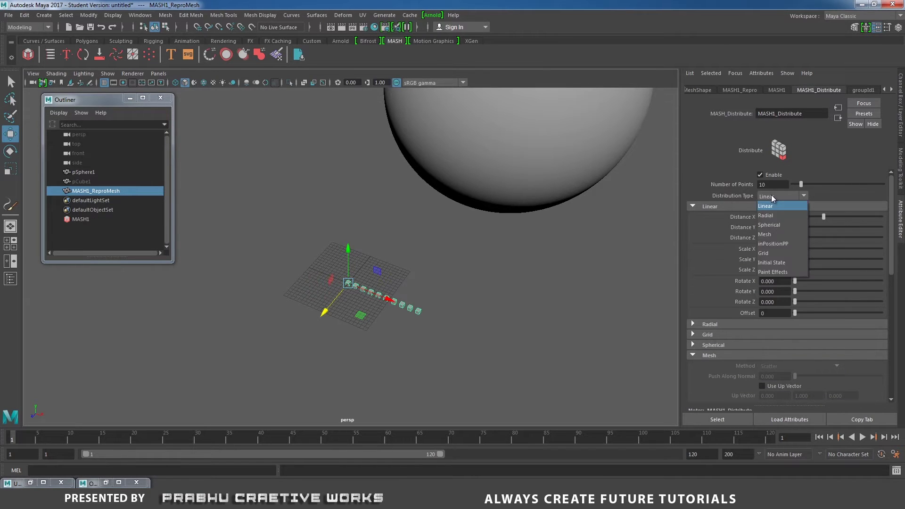
pyautogui.click(771, 235)
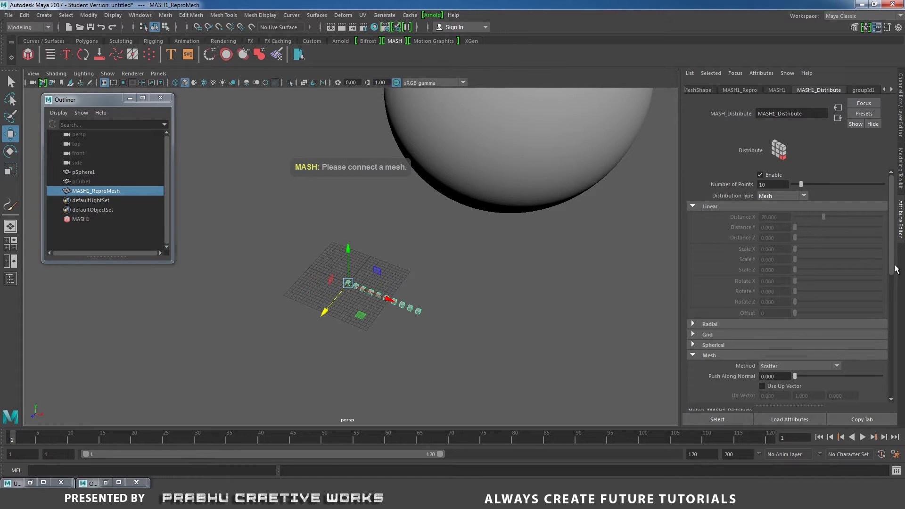
# Step: Connect pSphere1 as the Input Mesh in the Distribute node's Mesh settings
pyautogui.click(692, 355)
pyautogui.click(692, 356)
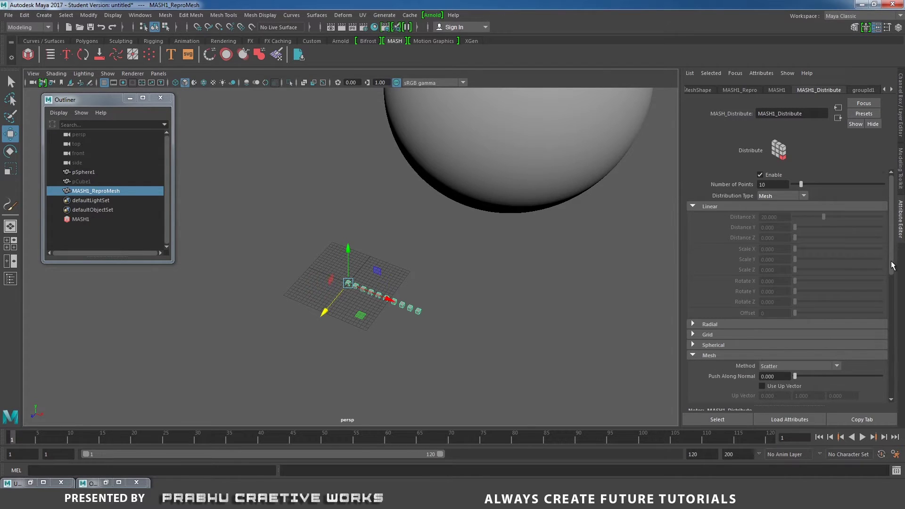
pyautogui.scroll(-3, 892, 263)
pyautogui.keyDown('alt'); pyautogui.moveTo(527, 212); pyautogui.dragTo(570, 285); pyautogui.keyUp('alt')
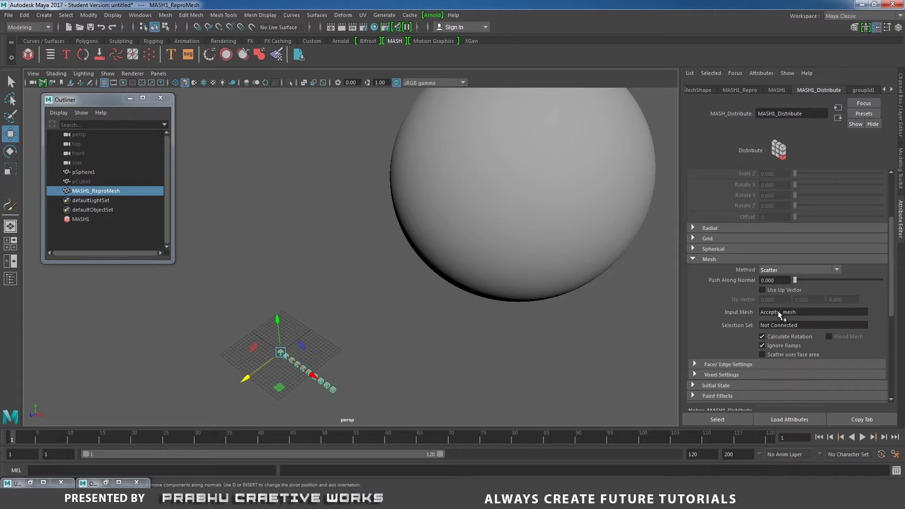
pyautogui.click(301, 370)
pyautogui.doubleClick(78, 171)
pyautogui.click(298, 240)
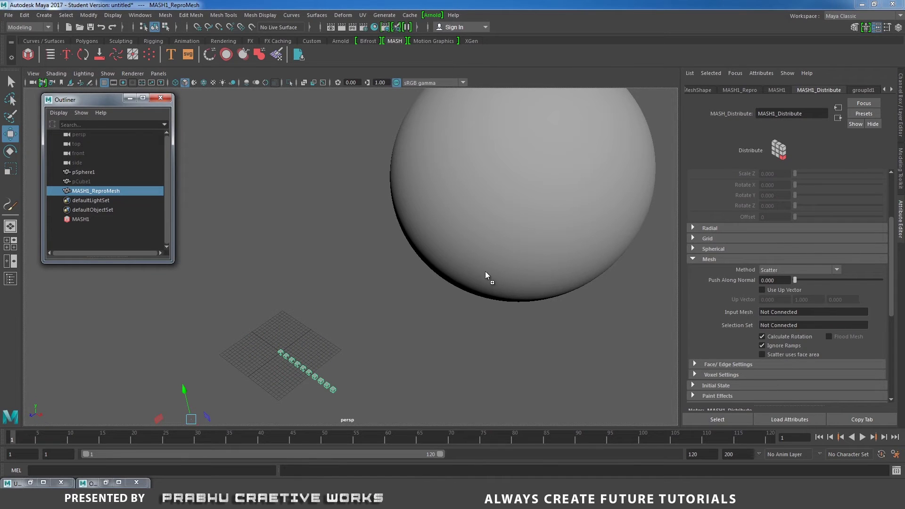
pyautogui.moveTo(767, 310); pyautogui.dragTo(767, 309, button='middle')
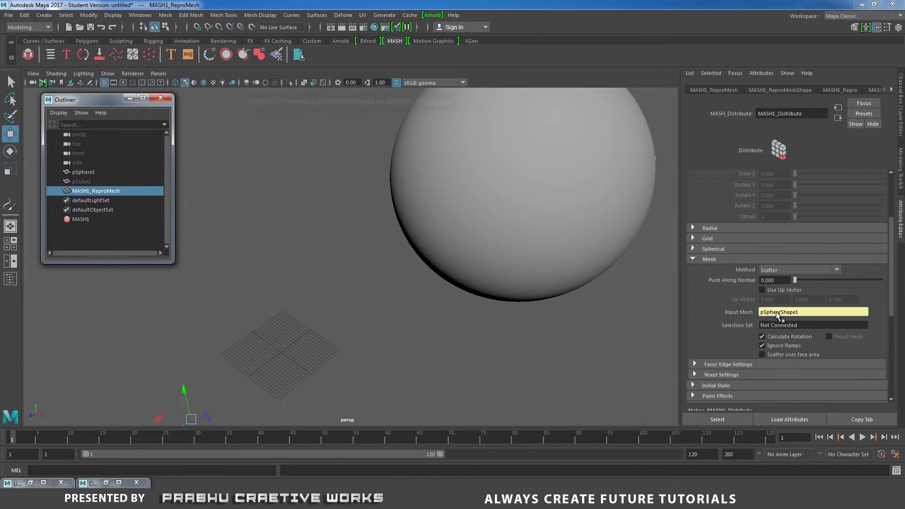
# Step: Set the mesh distribution Method to Face Centre and enable Flood Mesh to cover the sphere with cubes
pyautogui.keyDown('alt'); pyautogui.moveTo(585, 269); pyautogui.dragTo(530, 255); pyautogui.keyUp('alt')
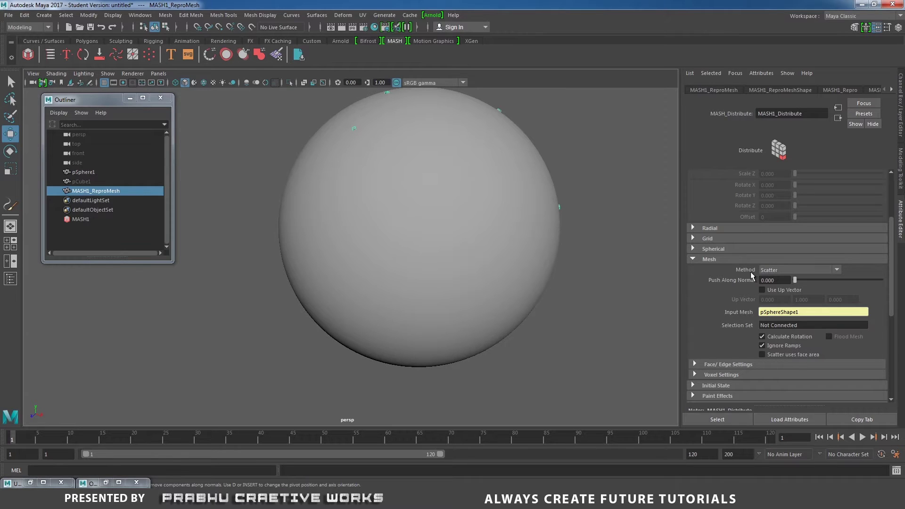
pyautogui.click(770, 269)
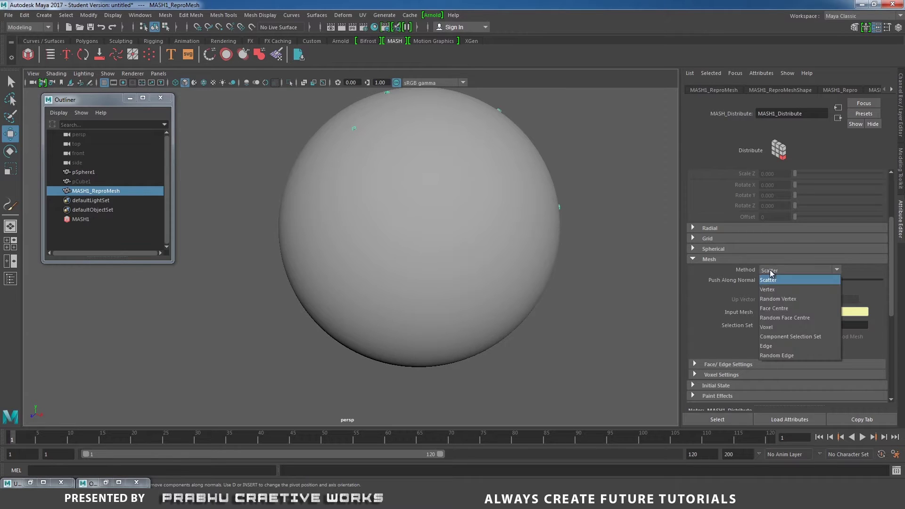
pyautogui.click(777, 309)
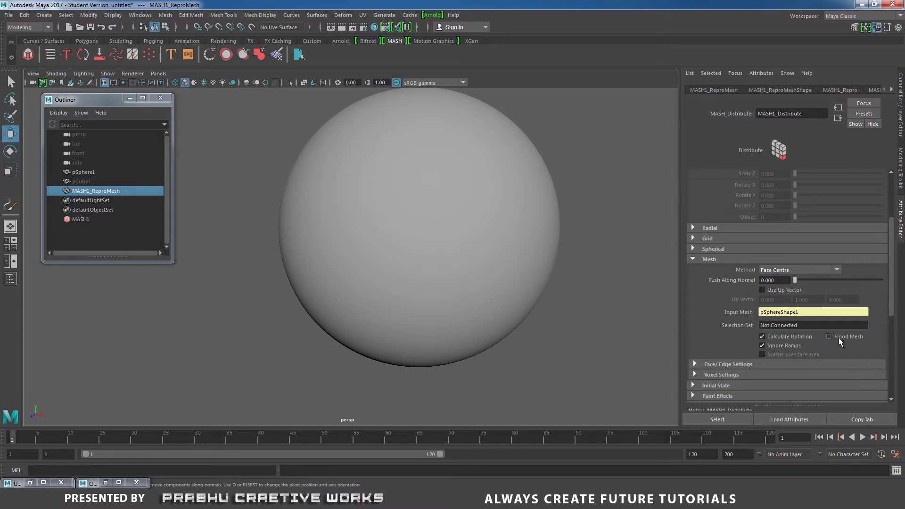
pyautogui.moveTo(585, 313)
pyautogui.keyDown('alt'); pyautogui.mouseDown()
pyautogui.moveTo(617, 284)
pyautogui.moveTo(569, 292)
pyautogui.moveTo(599, 305)
pyautogui.mouseUp(); pyautogui.keyUp('alt')
pyautogui.keyDown('alt'); pyautogui.moveTo(476, 285); pyautogui.dragTo(564, 319); pyautogui.keyUp('alt')
pyautogui.keyDown('alt'); pyautogui.moveTo(564, 319); pyautogui.dragTo(467, 335, button='right'); pyautogui.keyUp('alt')
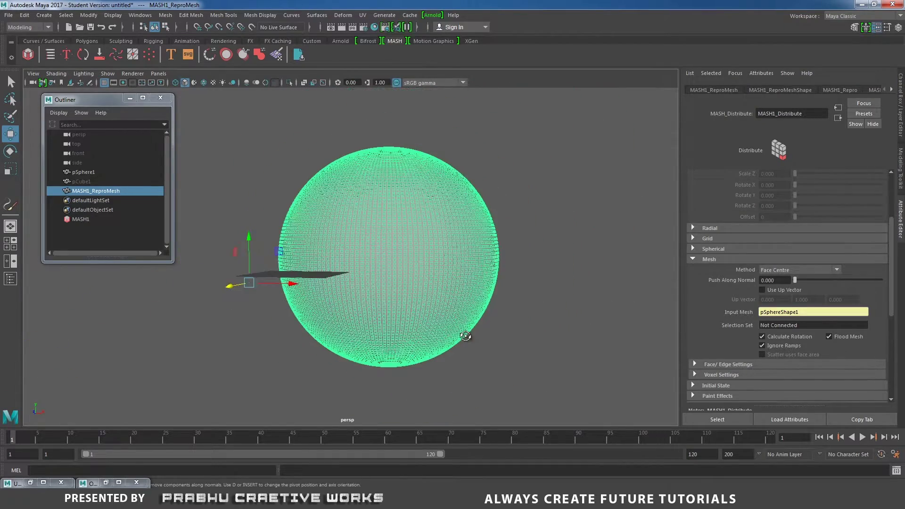
pyautogui.keyDown('alt'); pyautogui.moveTo(466, 335); pyautogui.dragTo(485, 340); pyautogui.keyUp('alt')
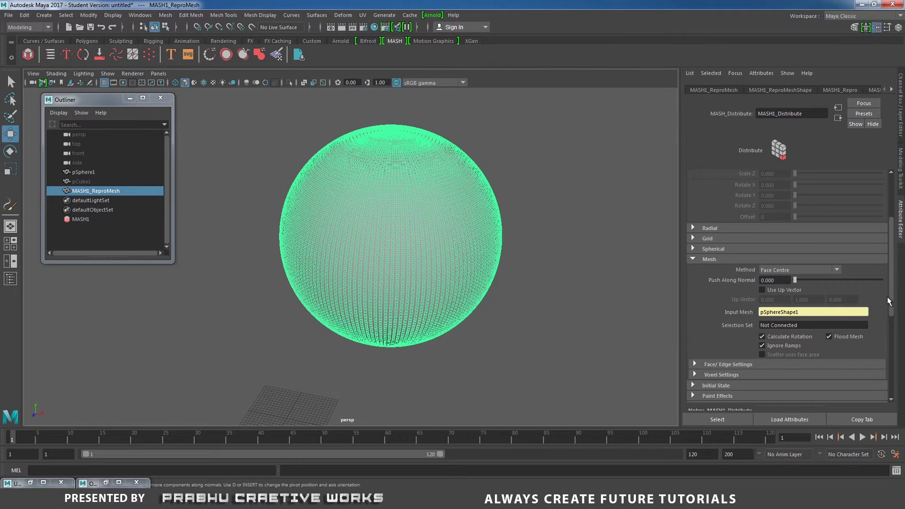
# Step: Try out the Distribute node's Strength and Random Strength values and return both to their maximum
pyautogui.scroll(-8, 890, 303)
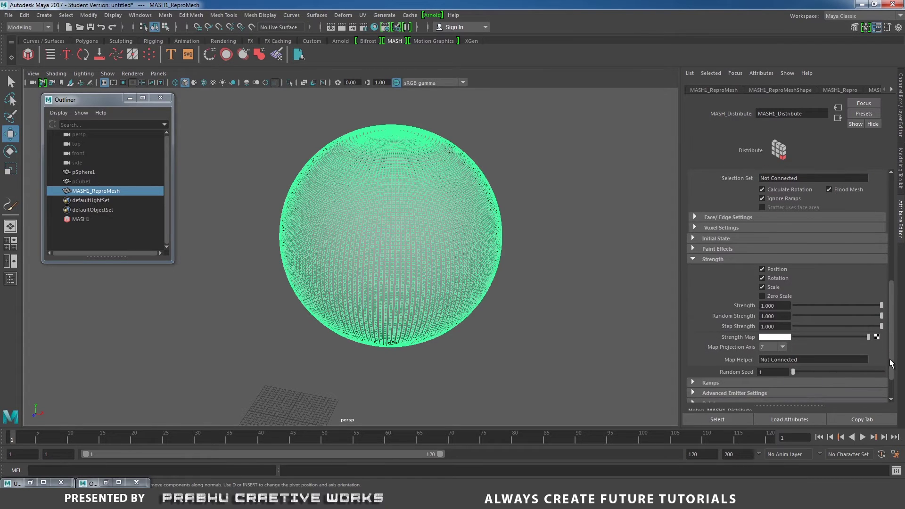
pyautogui.keyDown('alt'); pyautogui.moveTo(521, 309); pyautogui.dragTo(595, 243); pyautogui.keyUp('alt')
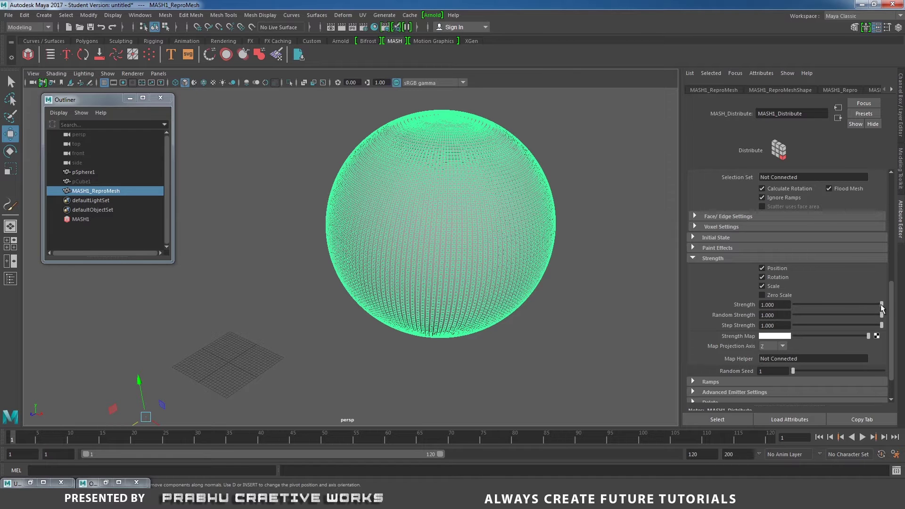
pyautogui.moveTo(869, 305); pyautogui.dragTo(903, 311)
pyautogui.moveTo(853, 316); pyautogui.dragTo(903, 324)
pyautogui.scroll(2, 438, 323)
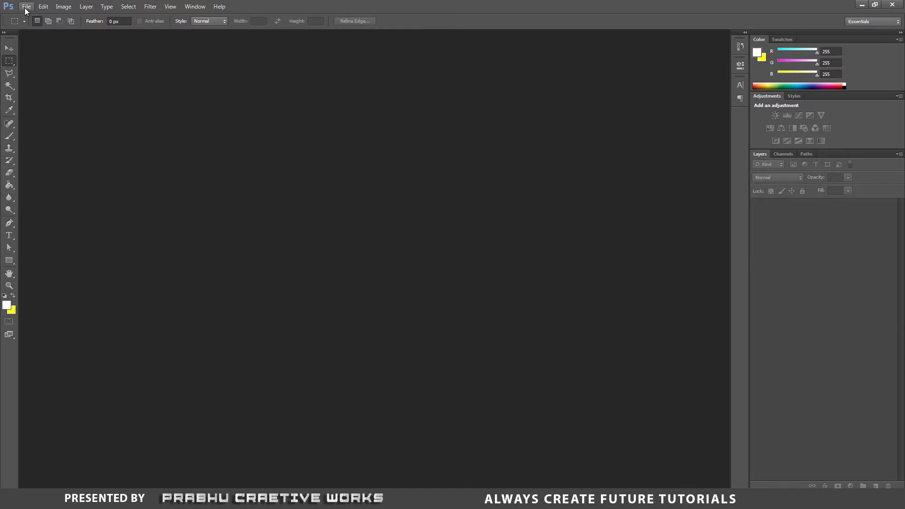
# Step: Create a new 2000 by 2000 pixel document at 300 pixels/inch in 8-bit RGB Color with a white background
pyautogui.click(25, 6)
pyautogui.click(34, 17)
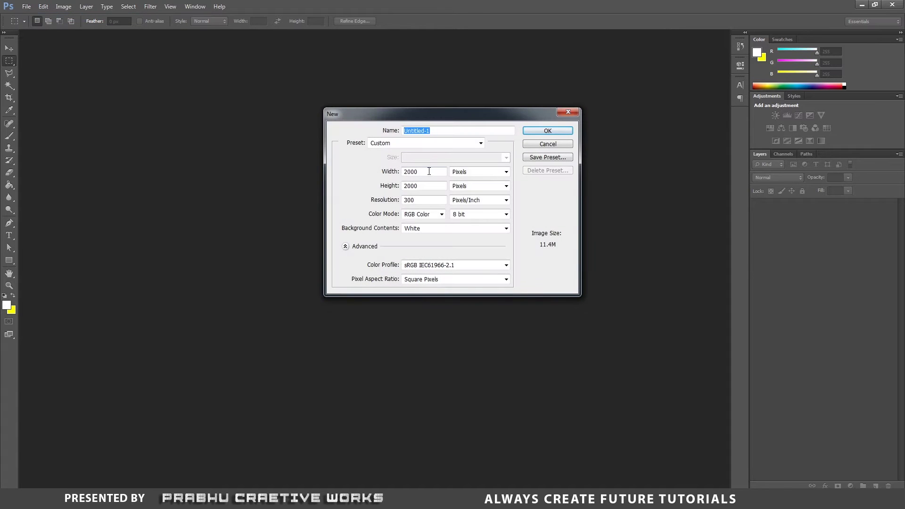
pyautogui.doubleClick(433, 173)
pyautogui.click(429, 186)
pyautogui.doubleClick(433, 172)
pyautogui.doubleClick(433, 186)
pyautogui.doubleClick(423, 201)
pyautogui.click(473, 173)
pyautogui.click(473, 177)
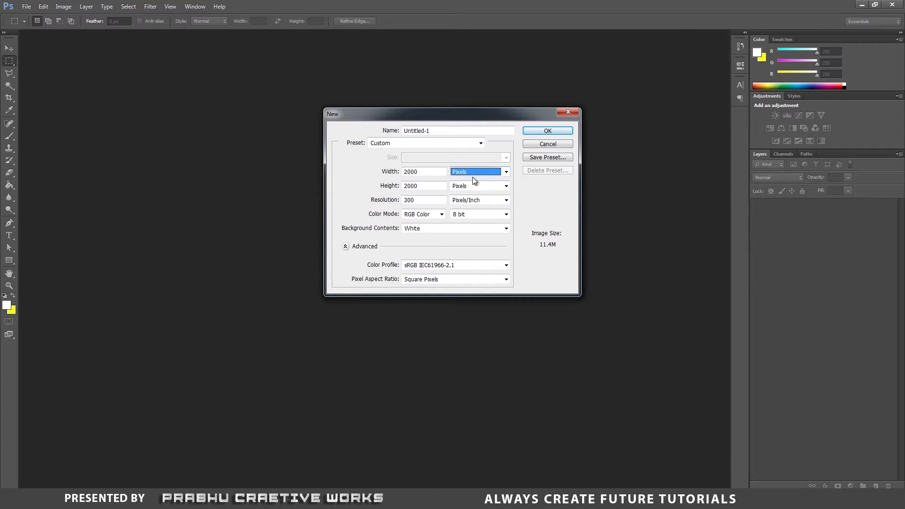
pyautogui.click(560, 132)
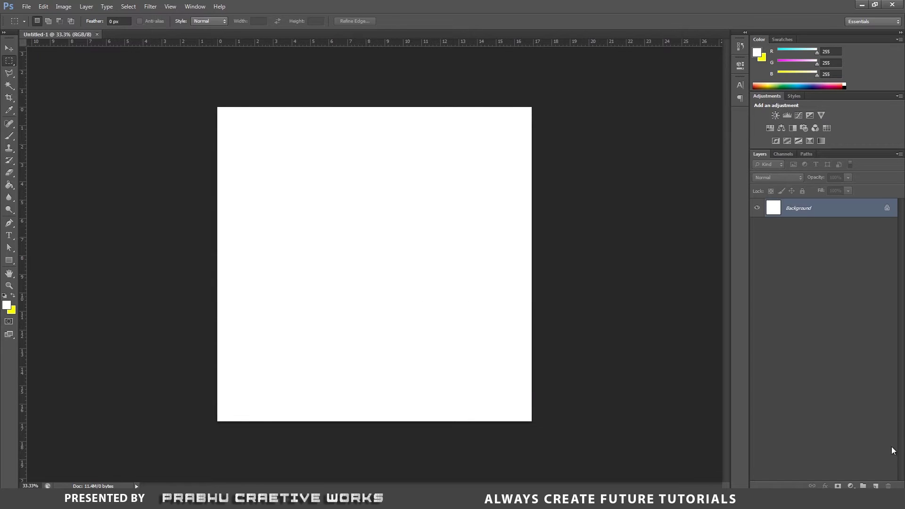
# Step: Add a new layer and fill it with black (000000) using the Paint Bucket tool
pyautogui.click(877, 486)
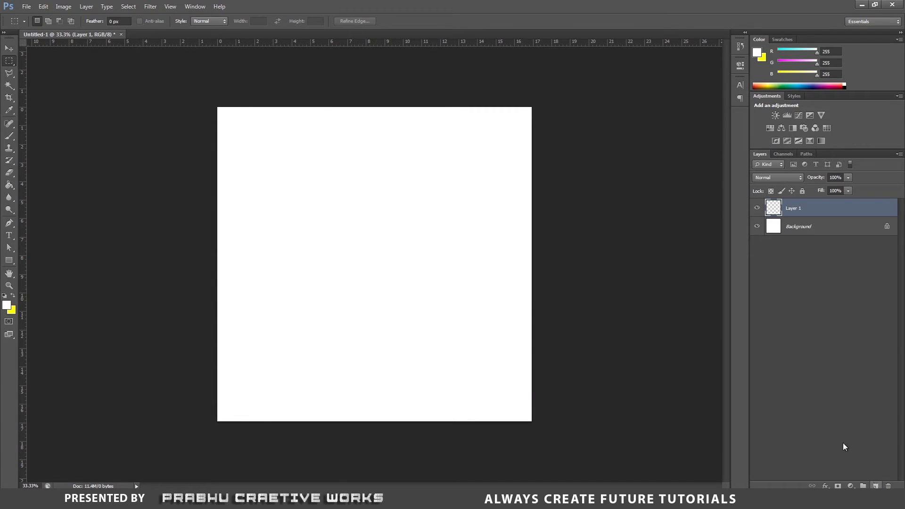
pyautogui.click(9, 185)
pyautogui.rightClick(19, 192)
pyautogui.click(57, 193)
pyautogui.click(7, 305)
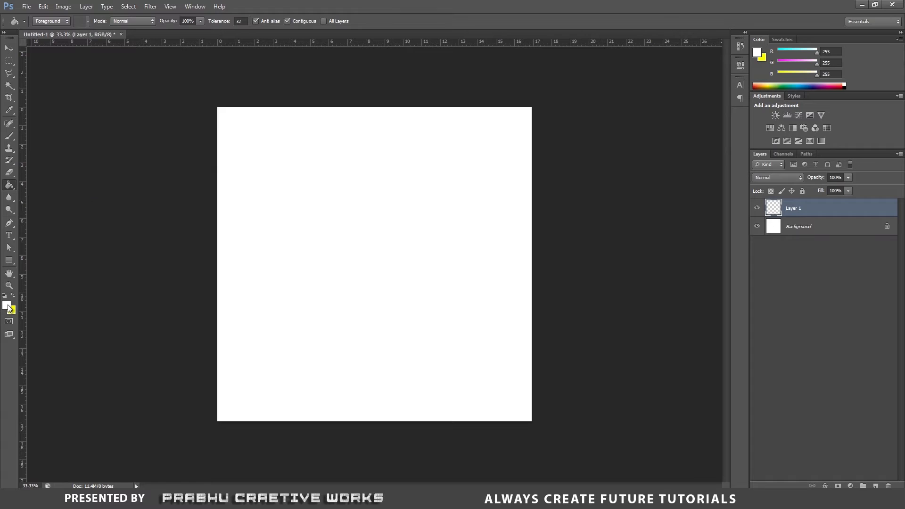
pyautogui.moveTo(207, 426); pyautogui.dragTo(175, 463)
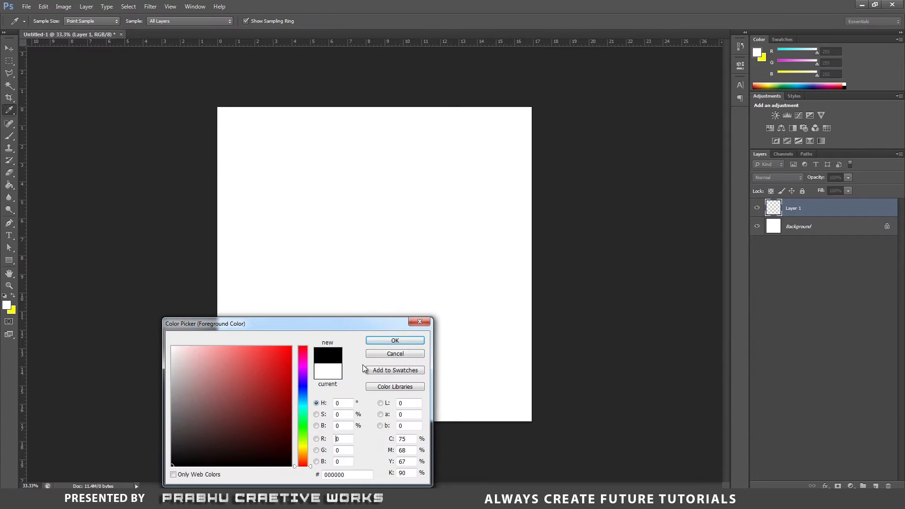
pyautogui.click(386, 341)
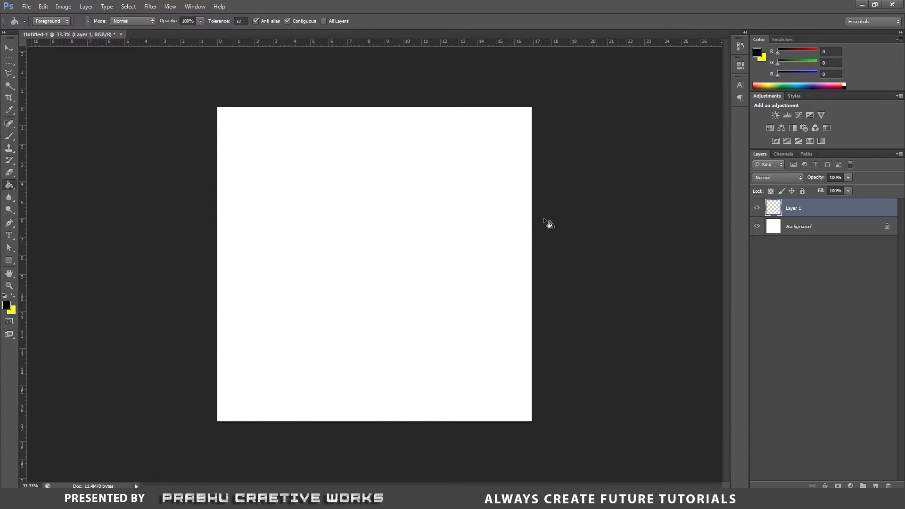
pyautogui.click(528, 223)
# Step: Add another layer and marquee-select a full-width horizontal band about 1.3 cm tall near the canvas's upper edge
pyautogui.click(9, 60)
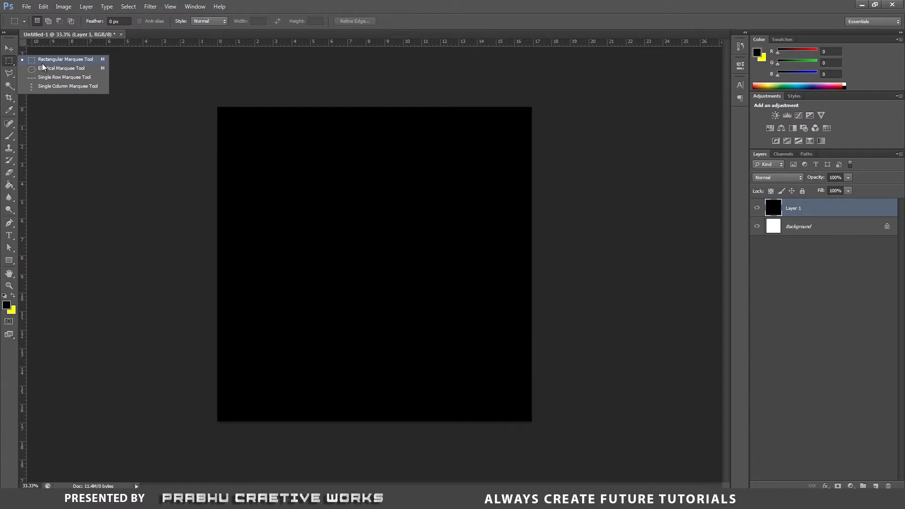
pyautogui.click(57, 61)
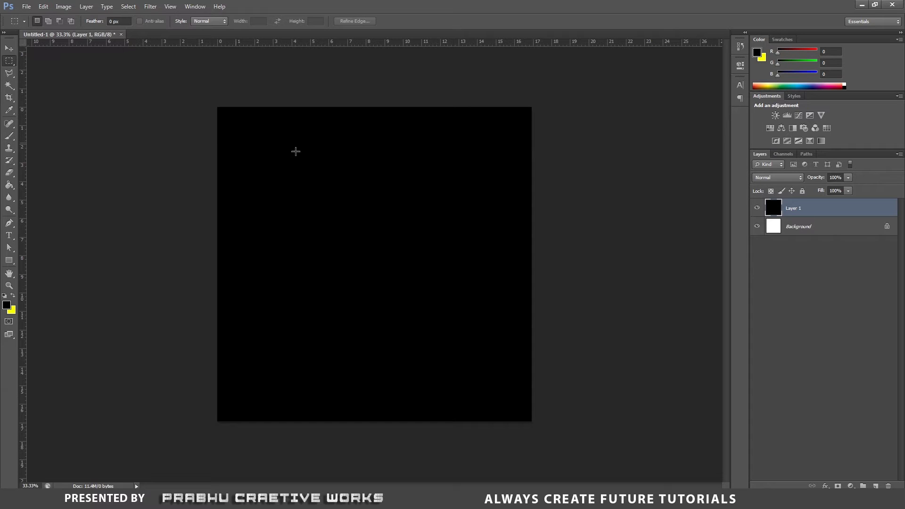
pyautogui.click(876, 486)
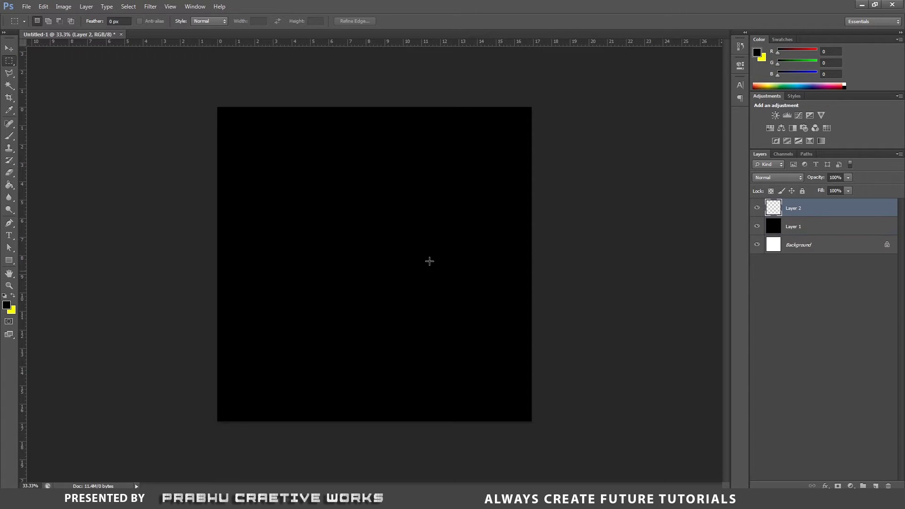
pyautogui.moveTo(208, 117)
pyautogui.mouseDown()
pyautogui.moveTo(367, 143)
pyautogui.moveTo(532, 140)
pyautogui.mouseUp()
# Step: Fill the selected band with white (ffffff) and deselect it
pyautogui.click(9, 185)
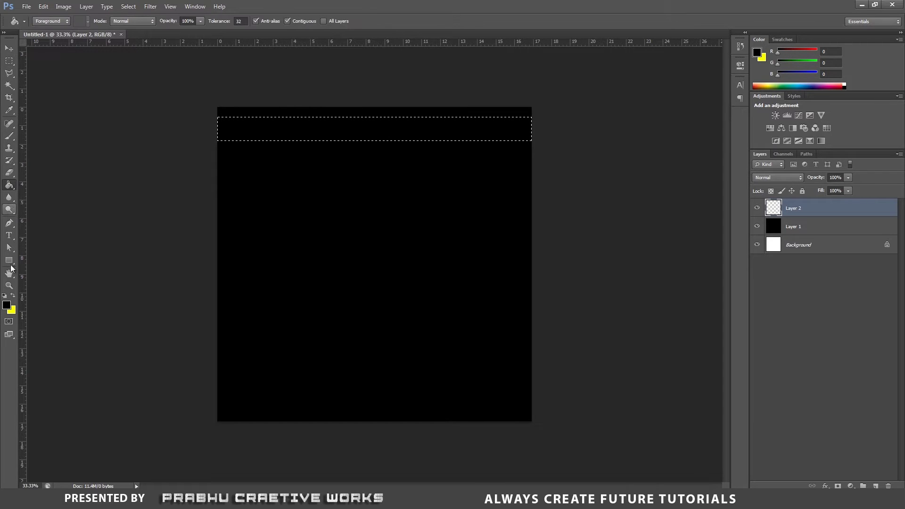
pyautogui.click(7, 305)
pyautogui.moveTo(182, 347); pyautogui.dragTo(172, 347)
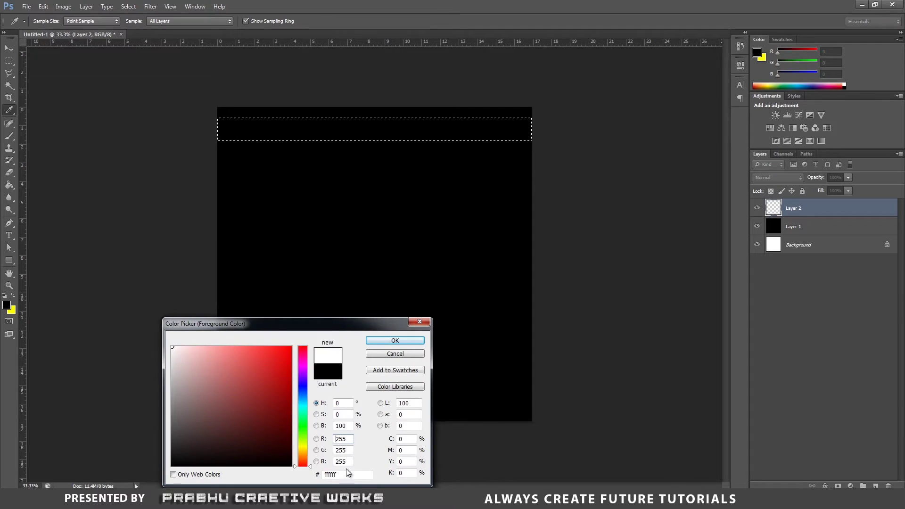
pyautogui.click(327, 475)
pyautogui.click(388, 341)
pyautogui.press('g')
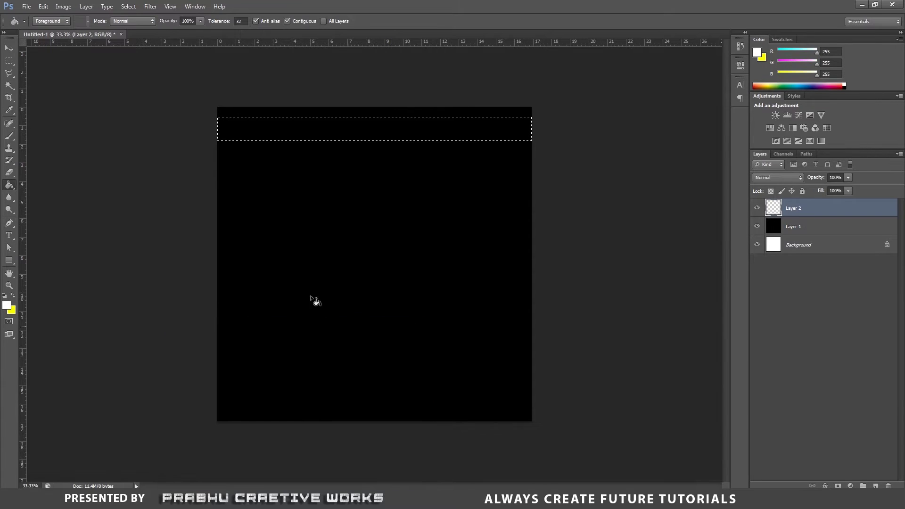
pyautogui.click(316, 136)
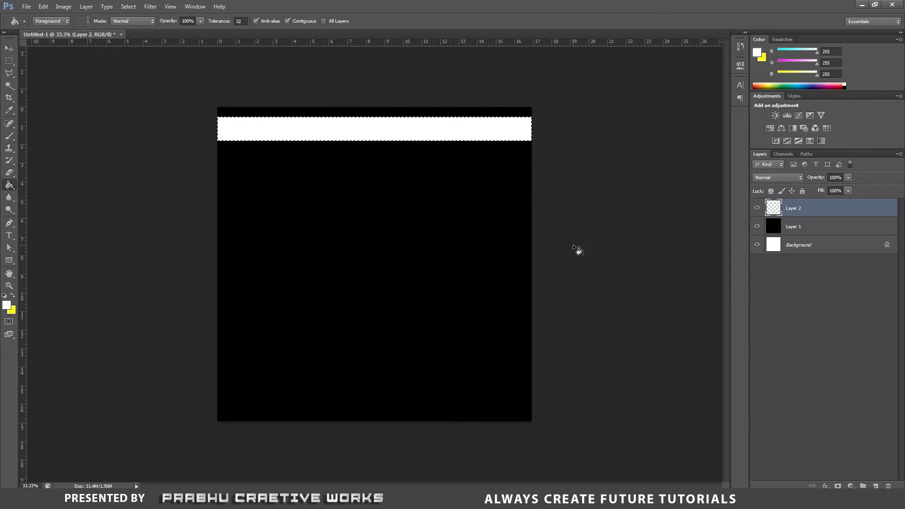
pyautogui.hotkey('ctrl', 'd')
# Step: Duplicate the white stripe eight times down the canvas, leaving narrow black gaps between the copies
pyautogui.click(9, 49)
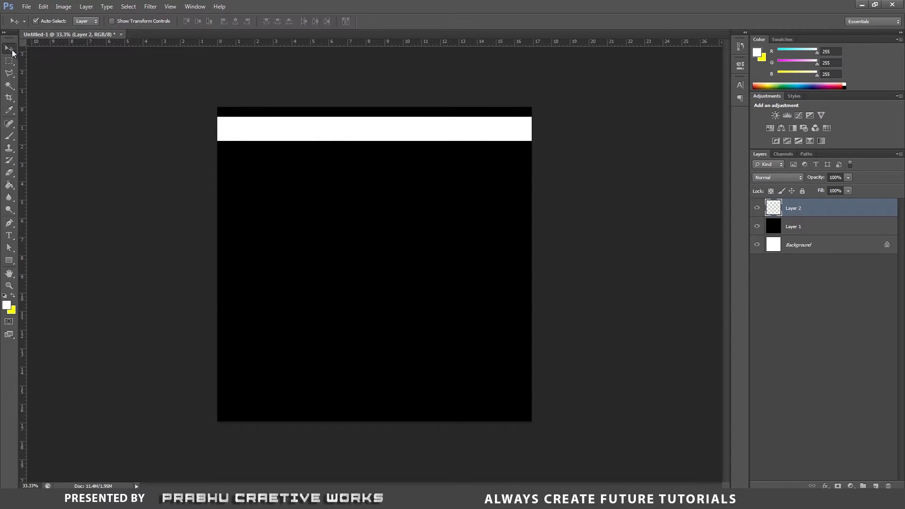
pyautogui.keyDown('alt'); pyautogui.moveTo(370, 135); pyautogui.dragTo(375, 228); pyautogui.keyUp('alt')
pyautogui.keyDown('alt'); pyautogui.moveTo(375, 228); pyautogui.dragTo(394, 329); pyautogui.keyUp('alt')
pyautogui.keyDown('alt'); pyautogui.moveTo(394, 329); pyautogui.dragTo(391, 400); pyautogui.keyUp('alt')
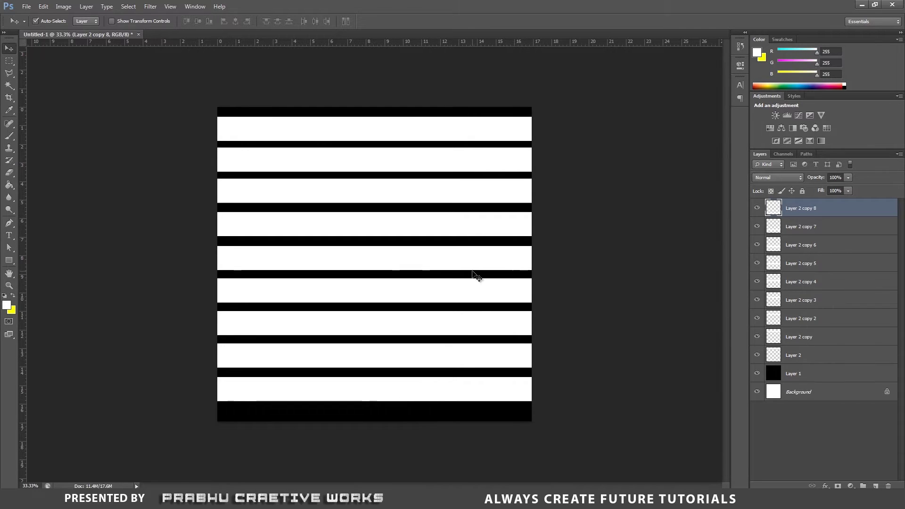
# Step: Merge all stripe layers, from Layer 2 up to Layer 2 copy 8, into one and check it by toggling its visibility
pyautogui.keyDown('ctrl'); pyautogui.click(835, 227); pyautogui.keyUp('ctrl')
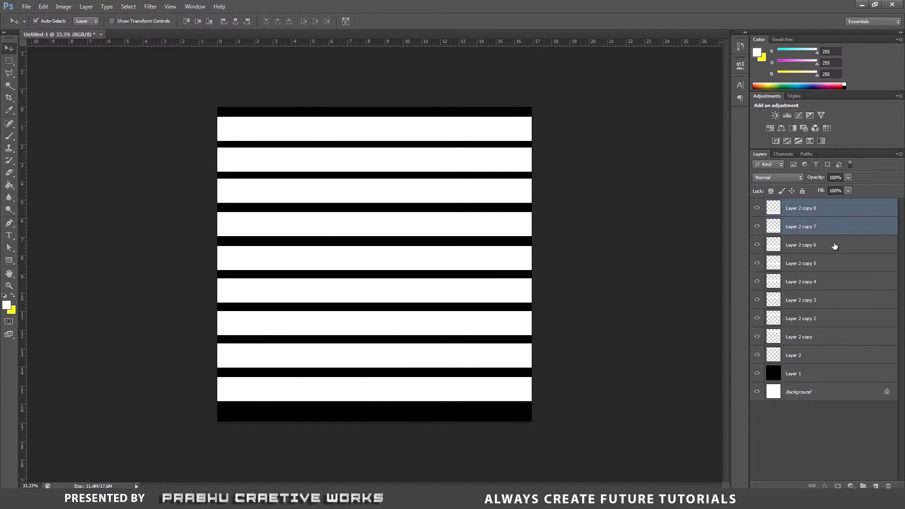
pyautogui.keyDown('ctrl'); pyautogui.click(835, 245); pyautogui.keyUp('ctrl')
pyautogui.keyDown('ctrl'); pyautogui.click(835, 264); pyautogui.keyUp('ctrl')
pyautogui.keyDown('ctrl'); pyautogui.click(834, 283); pyautogui.keyUp('ctrl')
pyautogui.keyDown('ctrl'); pyautogui.click(830, 302); pyautogui.keyUp('ctrl')
pyautogui.keyDown('ctrl'); pyautogui.click(829, 321); pyautogui.keyUp('ctrl')
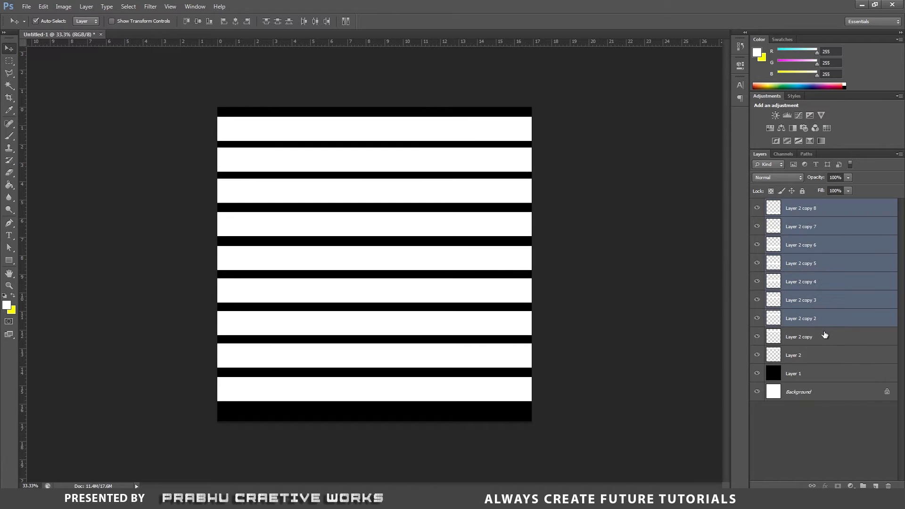
pyautogui.keyDown('ctrl'); pyautogui.click(825, 338); pyautogui.keyUp('ctrl')
pyautogui.keyDown('ctrl'); pyautogui.click(824, 357); pyautogui.keyUp('ctrl')
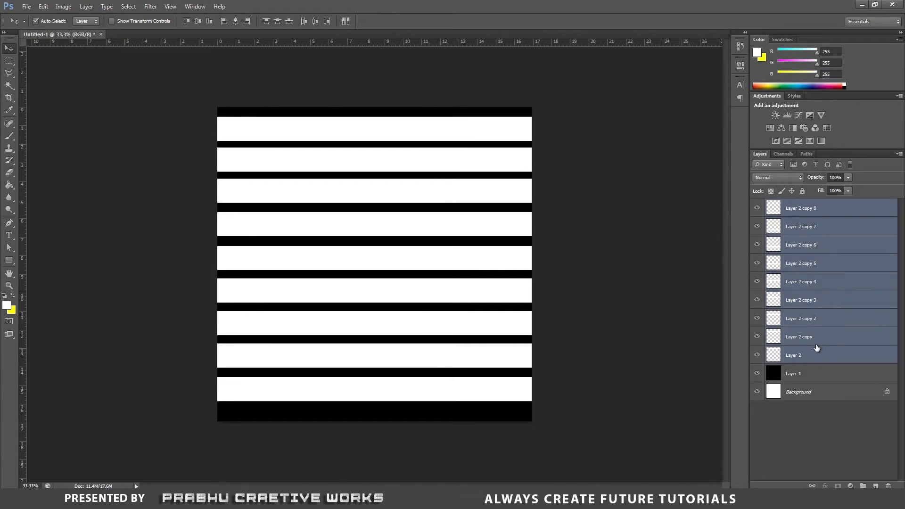
pyautogui.hotkey('ctrl', 'e')
pyautogui.click(758, 208)
pyautogui.click(758, 208)
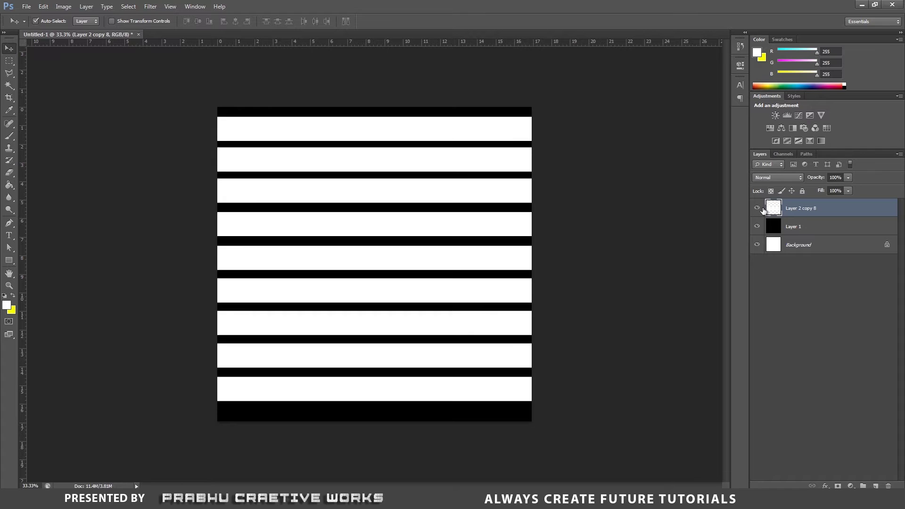
# Step: Add the white text PCW in Myriad Pro Bold at 107 pt and place it near the canvas's centre
pyautogui.click(9, 236)
pyautogui.click(9, 236)
pyautogui.click(66, 231)
pyautogui.click(82, 22)
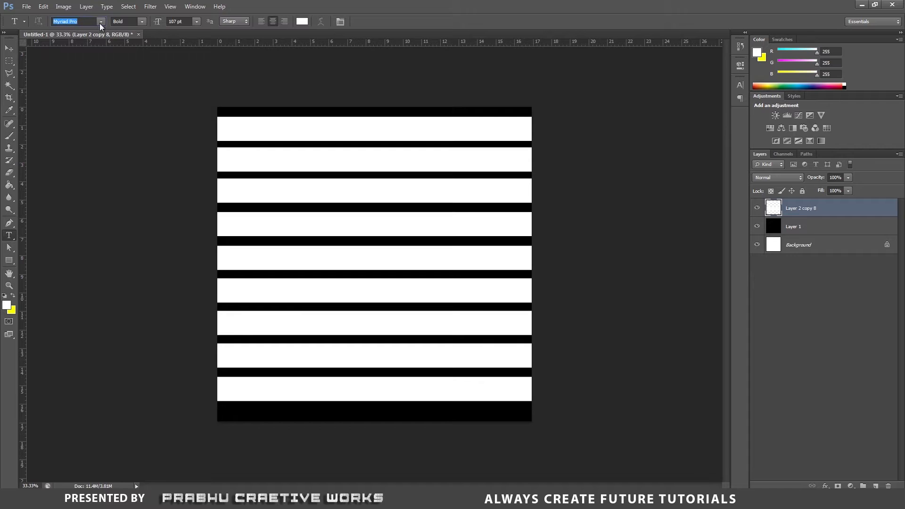
pyautogui.click(142, 22)
pyautogui.click(136, 94)
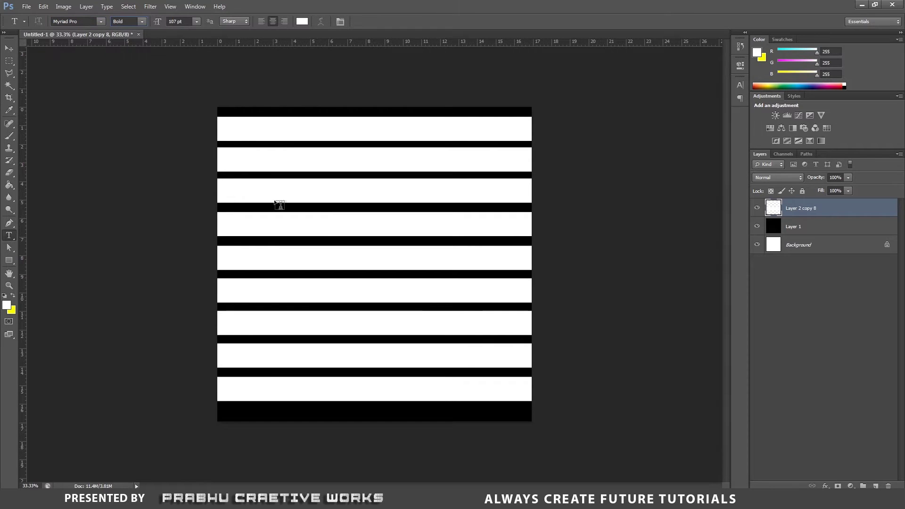
pyautogui.click(325, 265)
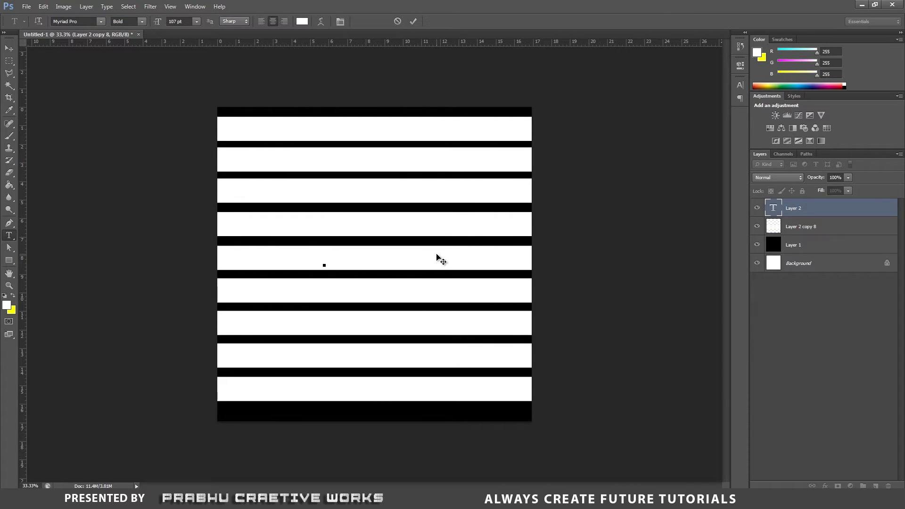
pyautogui.write('BLOW')
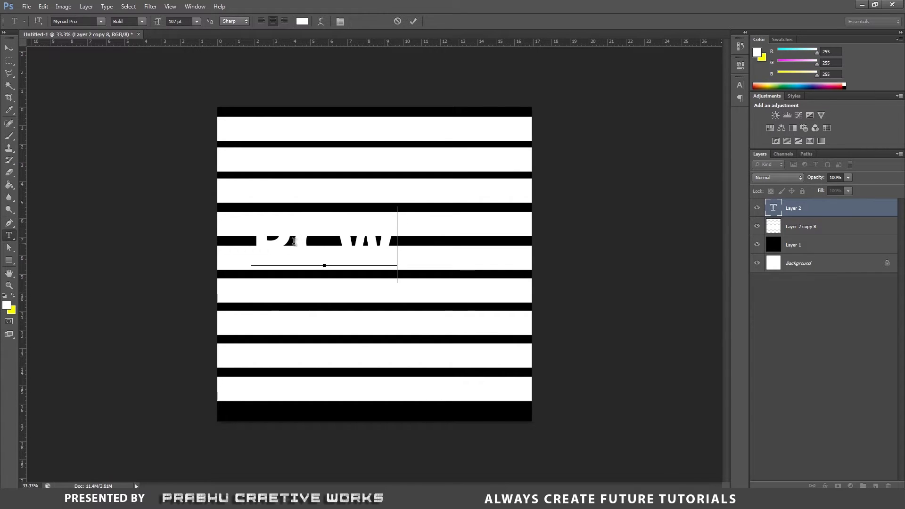
pyautogui.hotkey('ctrl', 'a')
pyautogui.moveTo(354, 306); pyautogui.dragTo(391, 314)
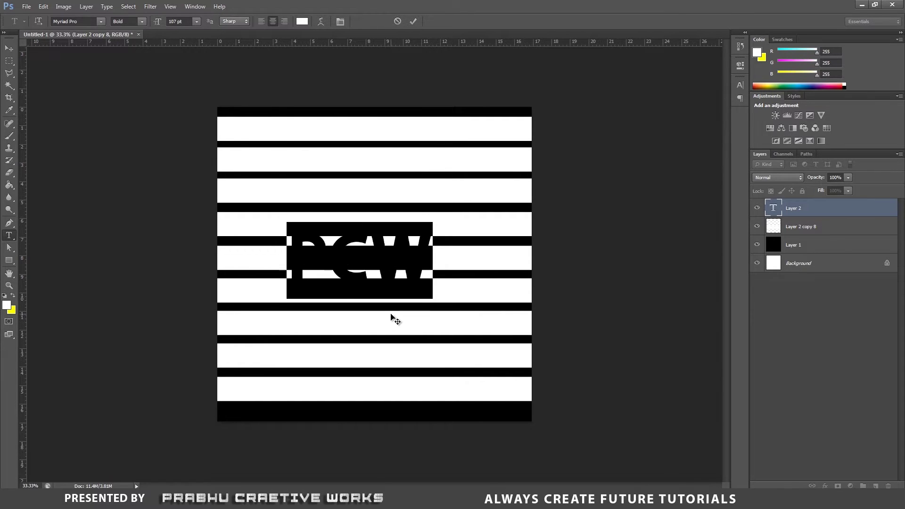
pyautogui.click(9, 48)
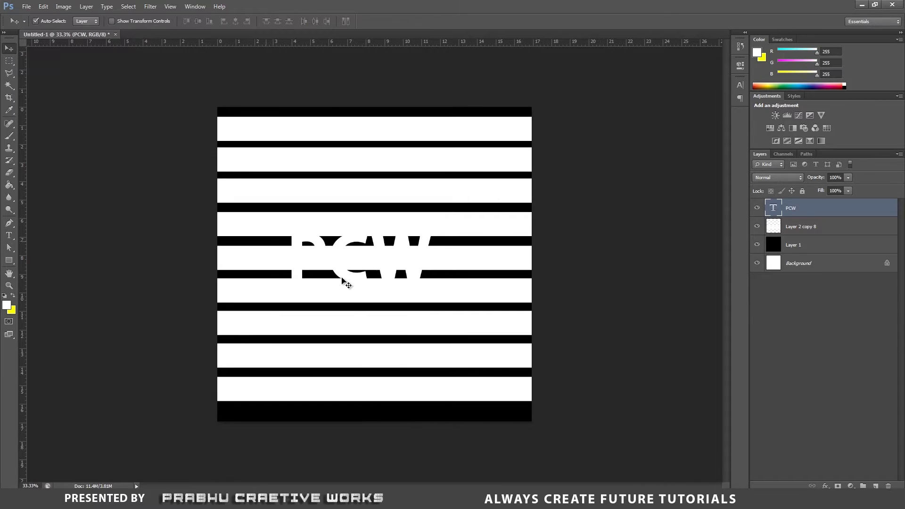
# Step: Try to clear a rectangular area behind the PCW text from the merged stripe layer
pyautogui.click(810, 230)
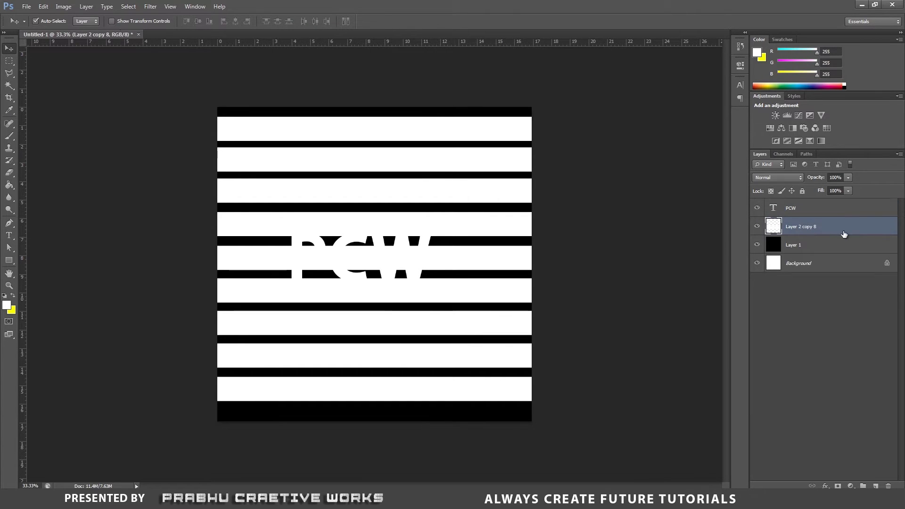
pyautogui.click(9, 61)
pyautogui.click(47, 61)
pyautogui.moveTo(284, 227); pyautogui.dragTo(438, 292)
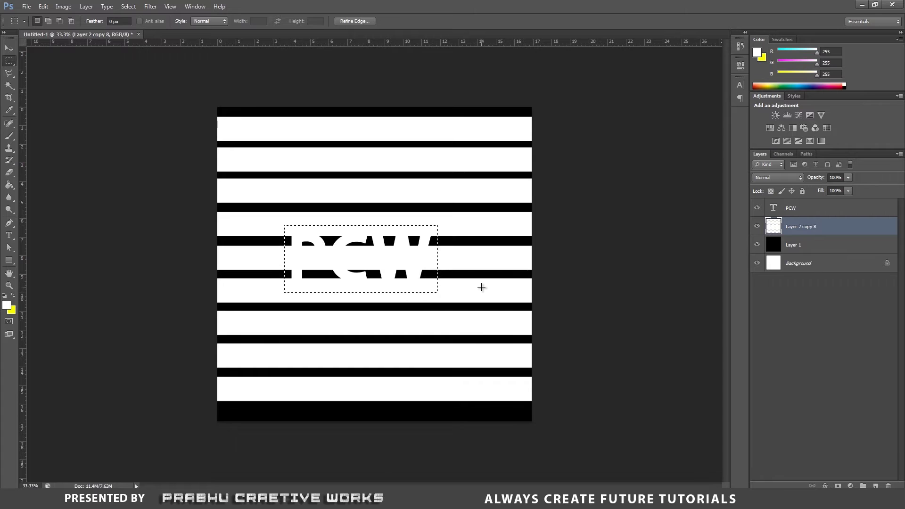
pyautogui.press('Delete')
pyautogui.hotkey('ctrl', 'd')
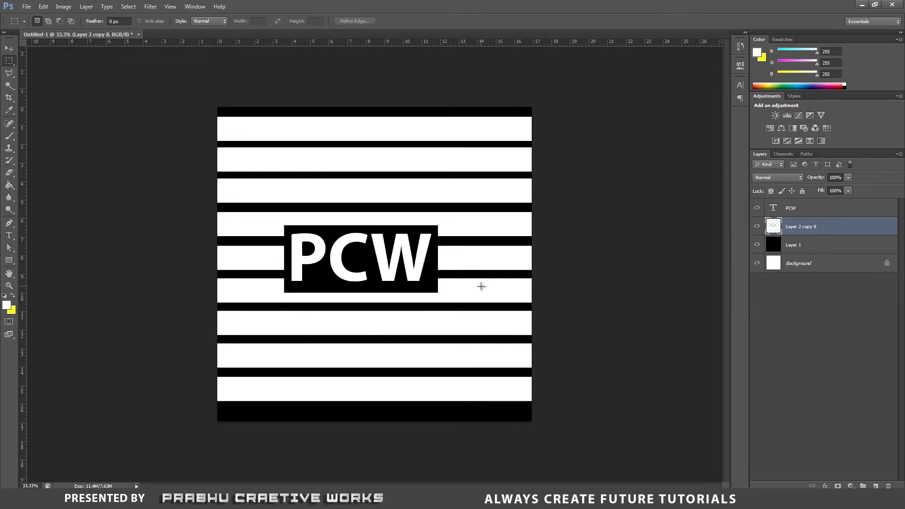
pyautogui.hotkey('ctrl', 'alt', 'z')
pyautogui.hotkey('ctrl', 'alt', 'z')
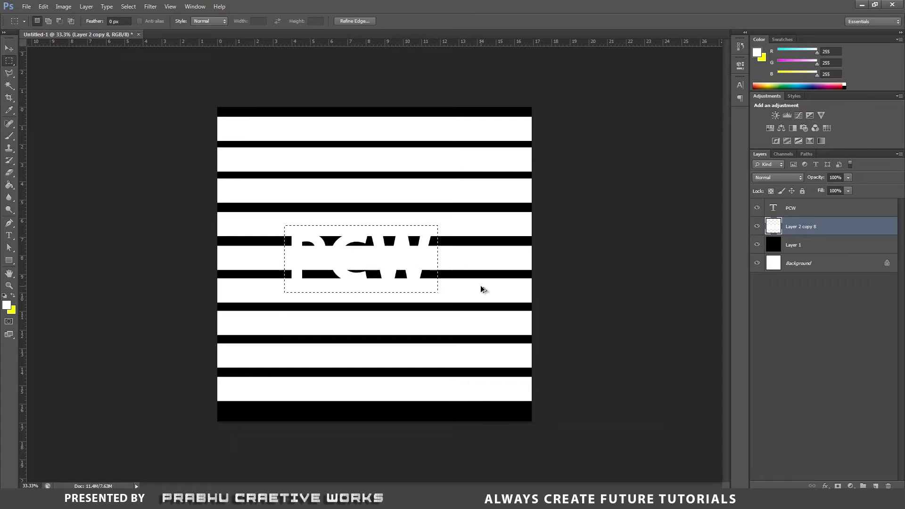
pyautogui.hotkey('ctrl', 'd')
# Step: Move the PCW text slightly to the right to centre it horizontally on the canvas
pyautogui.click(802, 211)
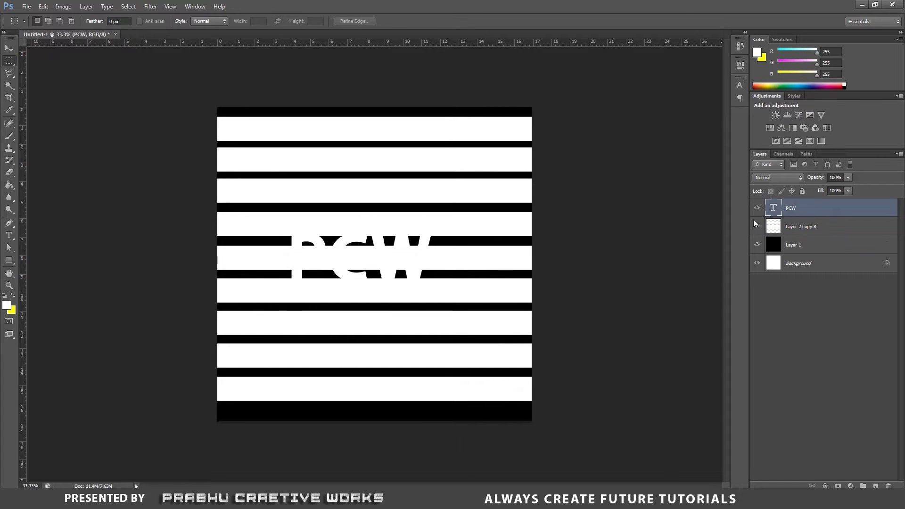
pyautogui.click(9, 48)
pyautogui.moveTo(411, 278); pyautogui.dragTo(429, 278)
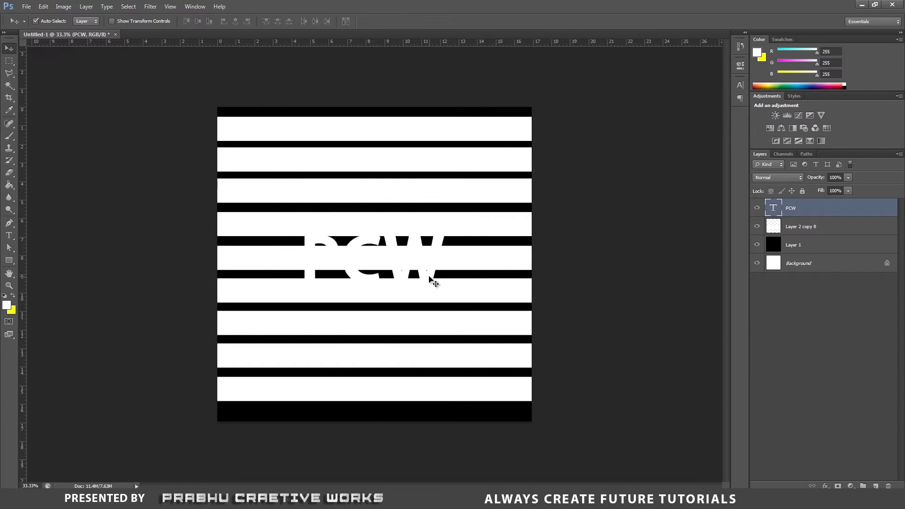
# Step: Clear a rectangle about 9 by 3.5 cm around the PCW text from the stripe layer and deselect it
pyautogui.click(820, 229)
pyautogui.click(9, 61)
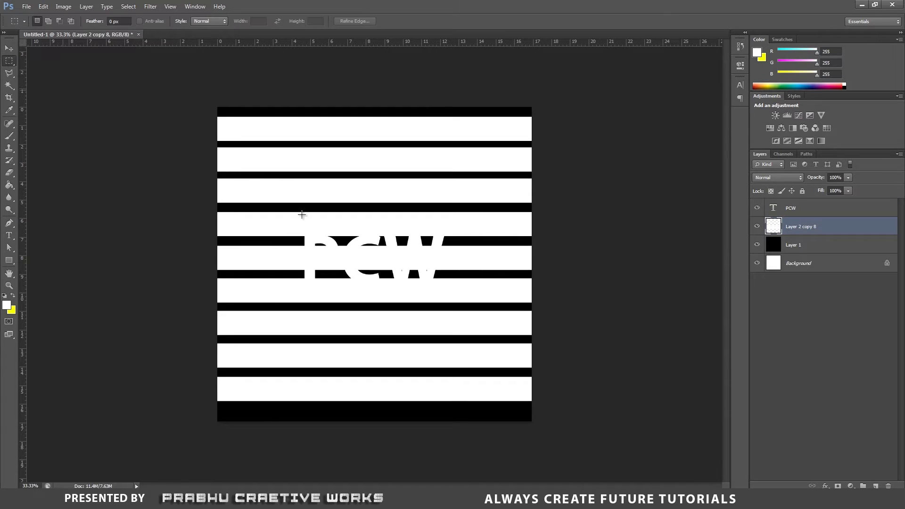
pyautogui.moveTo(288, 226); pyautogui.dragTo(454, 291)
pyautogui.press('Delete')
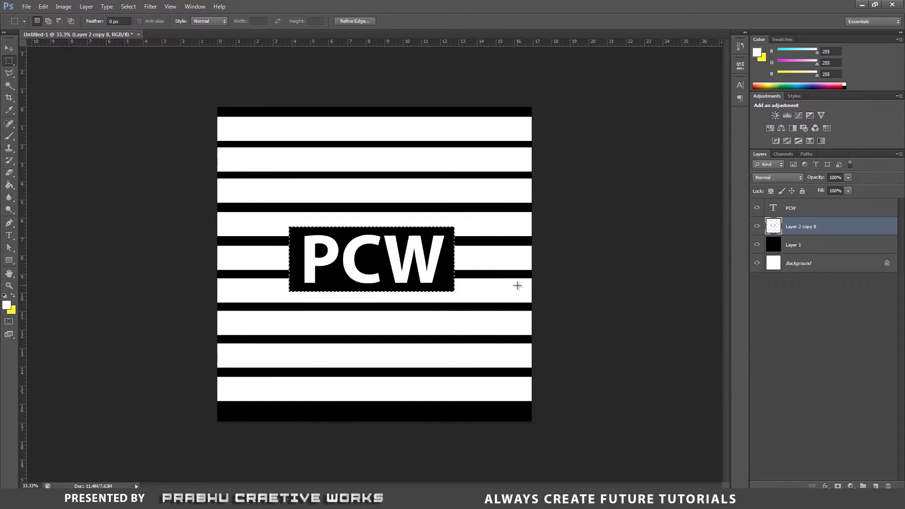
pyautogui.hotkey('ctrl', 'd')
# Step: Save the striped PCW image to the Desktop as a JPEG, replacing TEST.jpg, at quality 12 Maximum with Baseline ("Standard") format
pyautogui.click(26, 6)
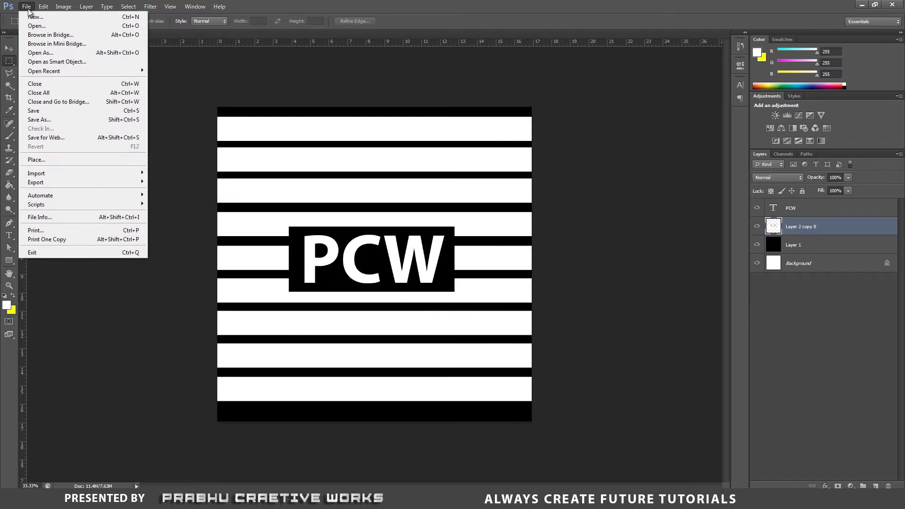
pyautogui.click(50, 121)
pyautogui.click(584, 336)
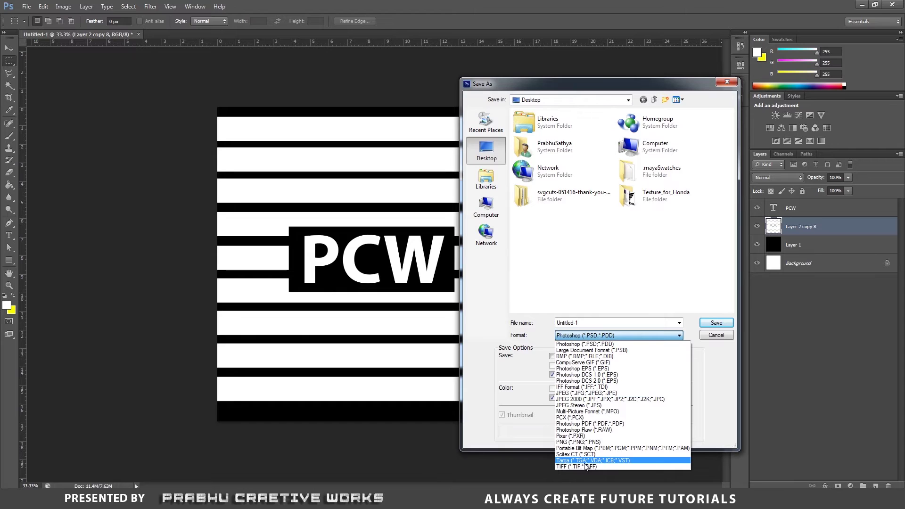
pyautogui.click(589, 393)
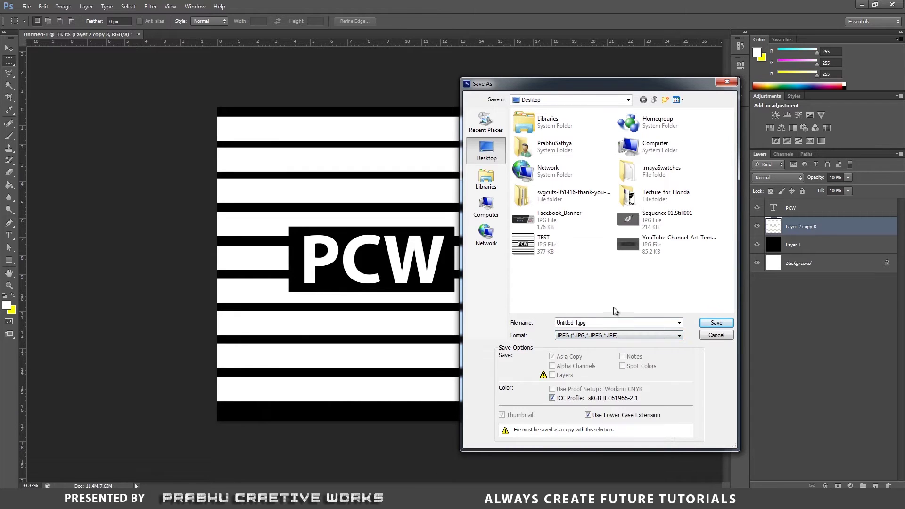
pyautogui.click(562, 253)
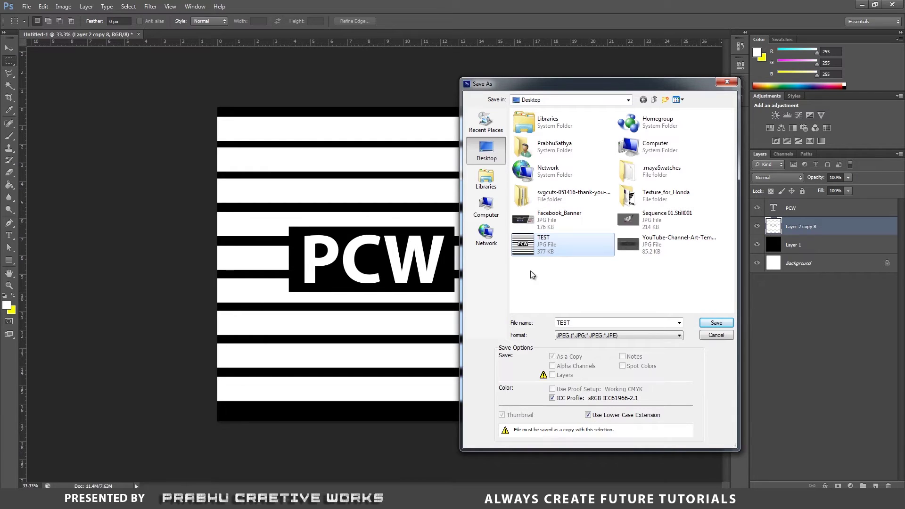
pyautogui.click(716, 323)
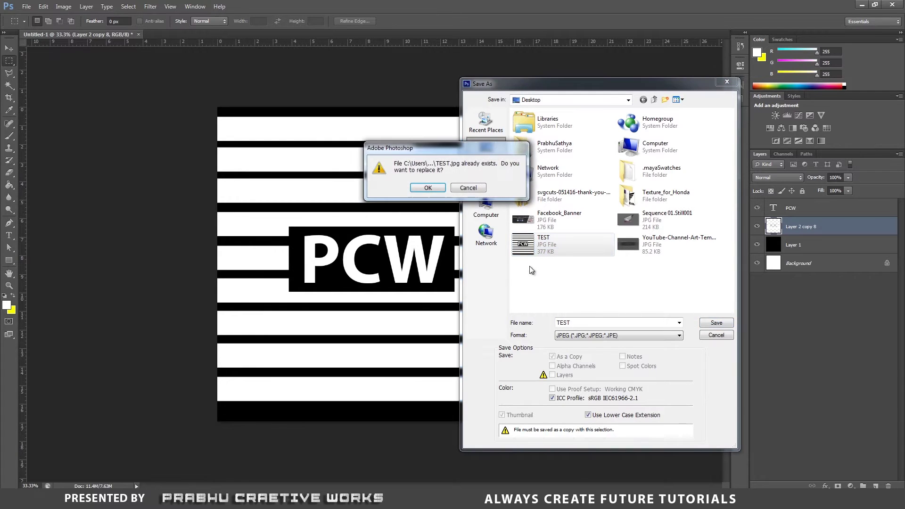
pyautogui.click(439, 190)
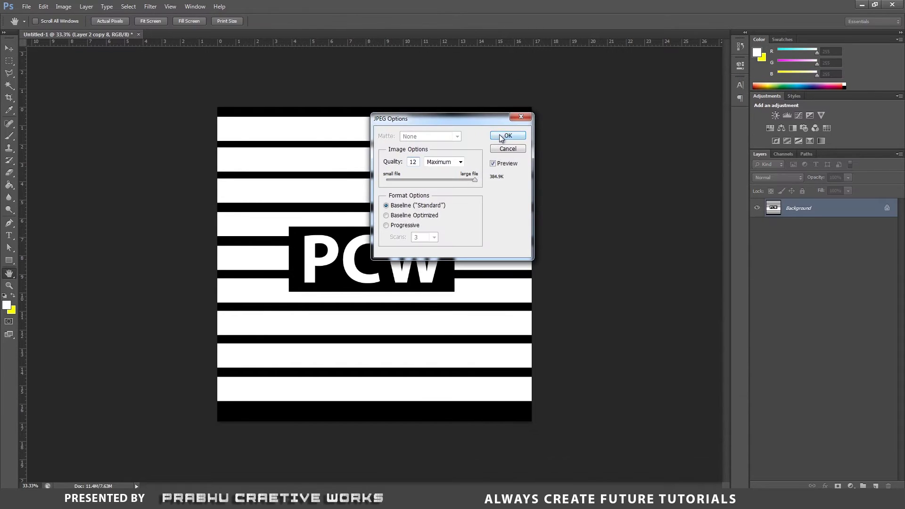
pyautogui.click(500, 136)
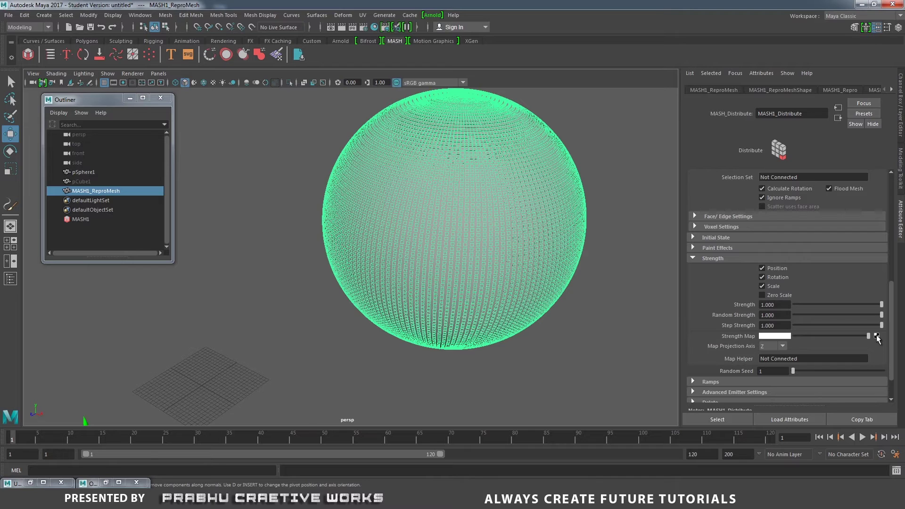
# Step: Switch to Maya and connect a File texture to the Distribute node's Strength Map, using Desktop image TEST.jpg with the filter type Off
pyautogui.click(876, 336)
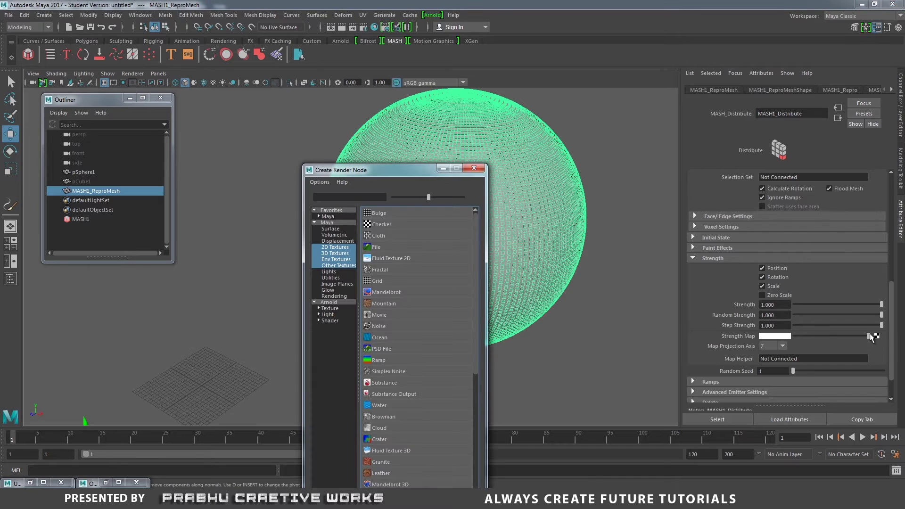
pyautogui.click(386, 245)
pyautogui.click(781, 185)
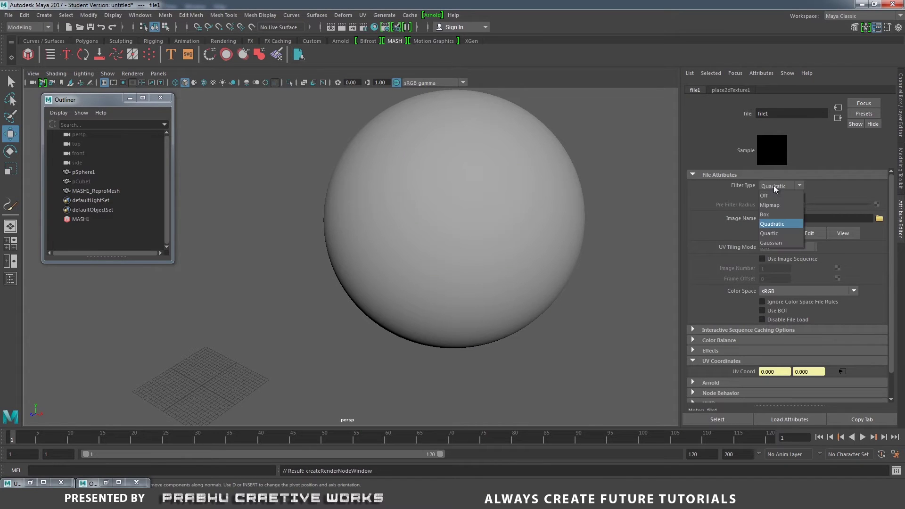
pyautogui.click(774, 190)
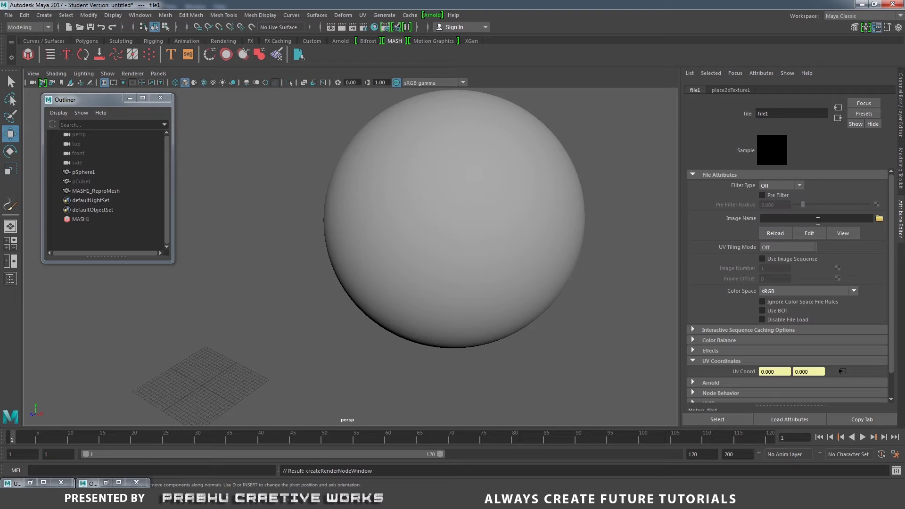
pyautogui.click(878, 220)
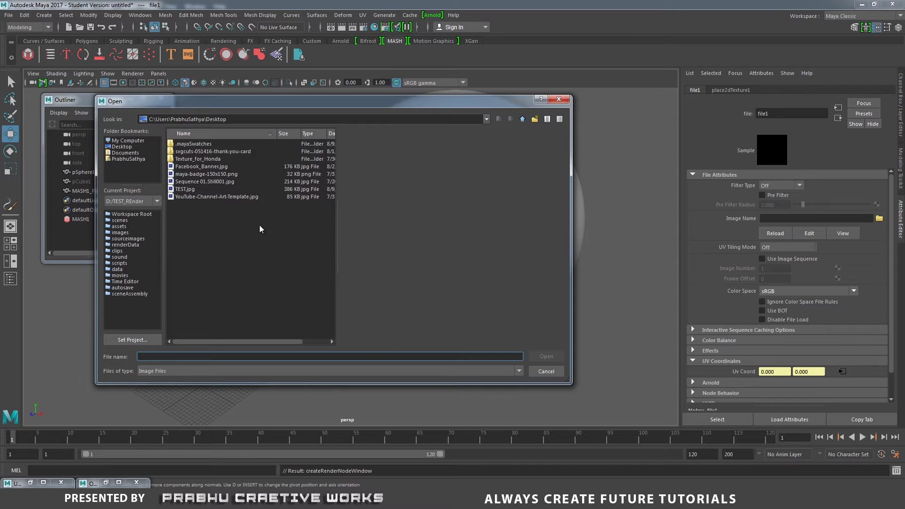
pyautogui.click(190, 189)
pyautogui.click(547, 356)
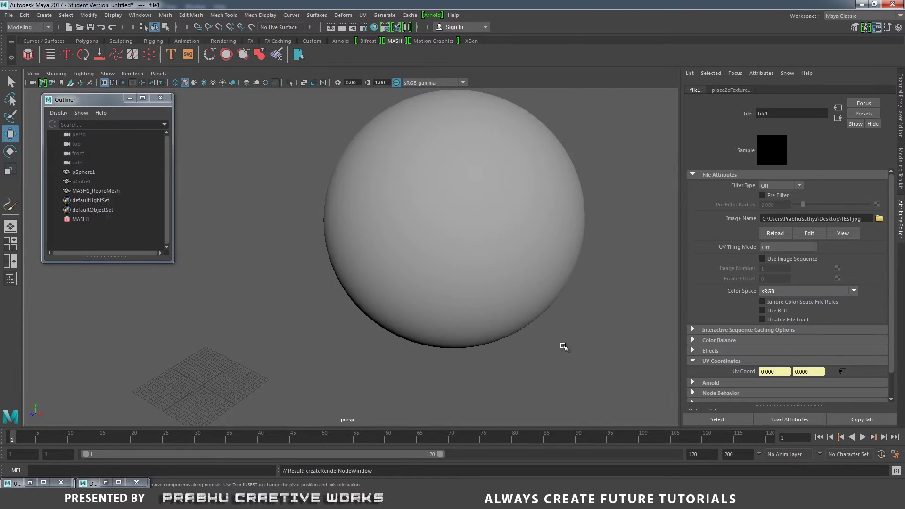
pyautogui.keyDown('alt'); pyautogui.moveTo(582, 298); pyautogui.dragTo(462, 292); pyautogui.keyUp('alt')
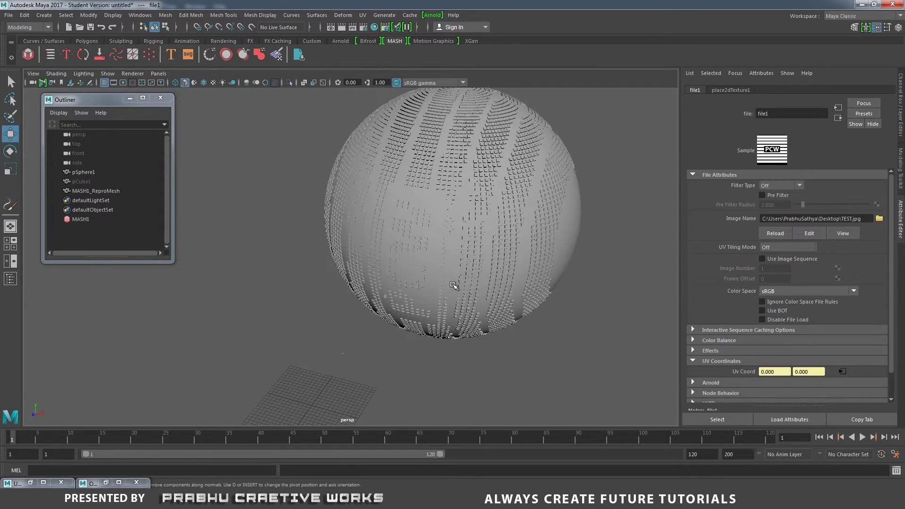
pyautogui.keyDown('alt'); pyautogui.moveTo(447, 257); pyautogui.dragTo(468, 289); pyautogui.keyUp('alt')
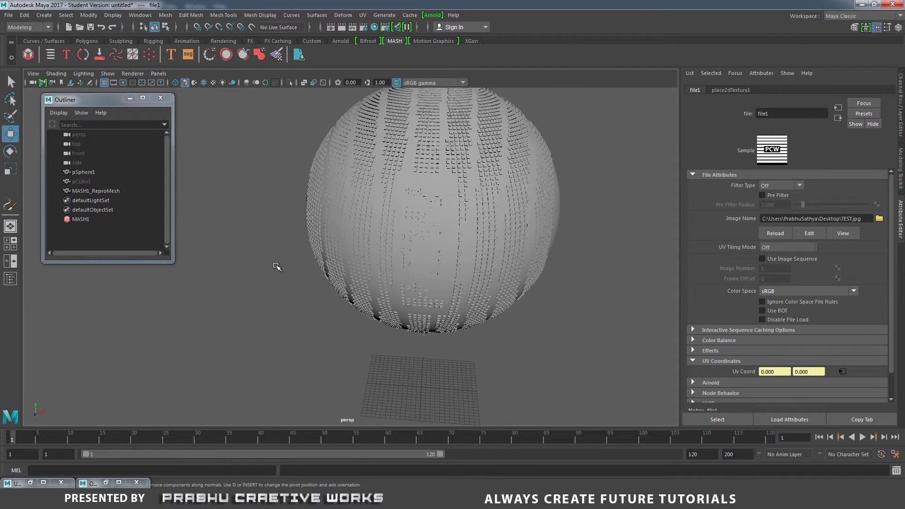
# Step: Set Rotate Frame to 90 in the 2D placement of the strength map's file texture
pyautogui.click(88, 173)
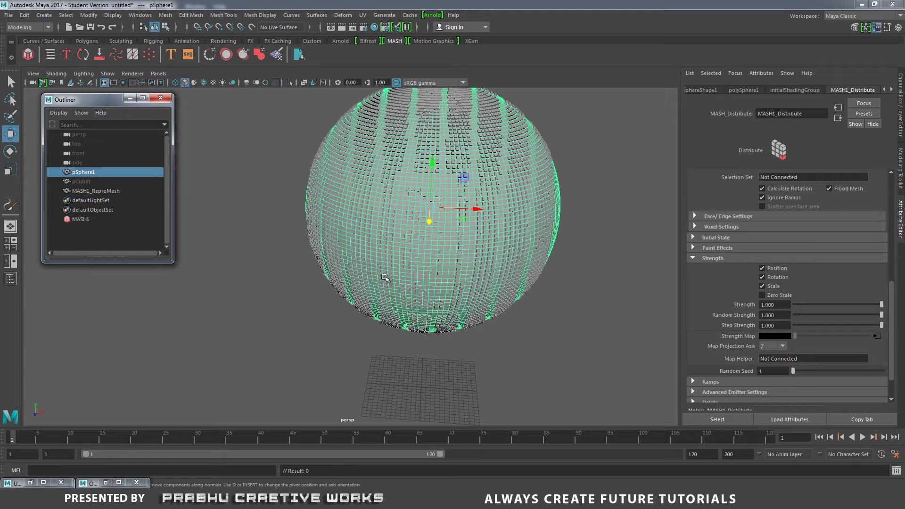
pyautogui.click(877, 336)
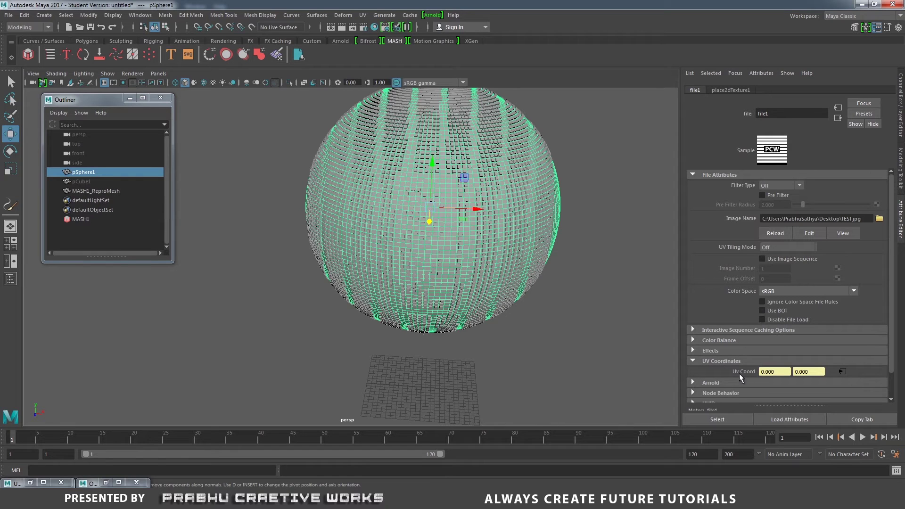
pyautogui.click(844, 371)
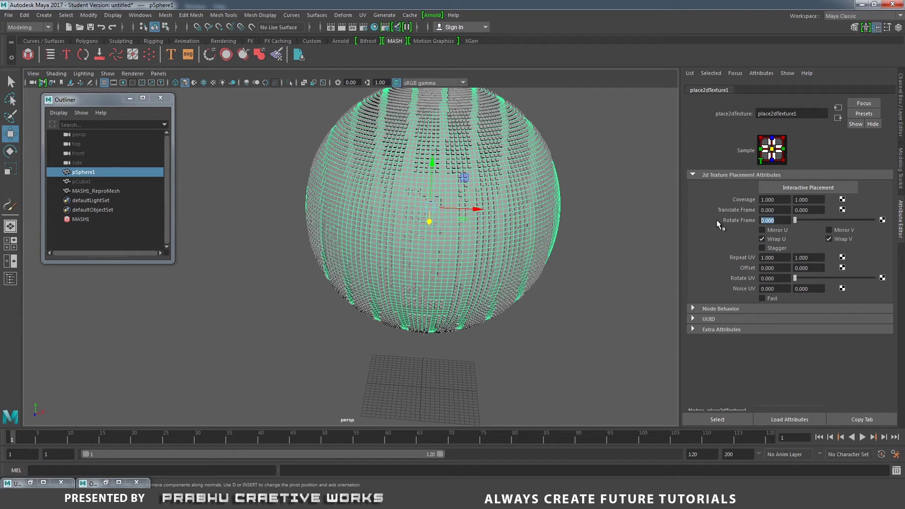
pyautogui.write('90')
pyautogui.press('Return')
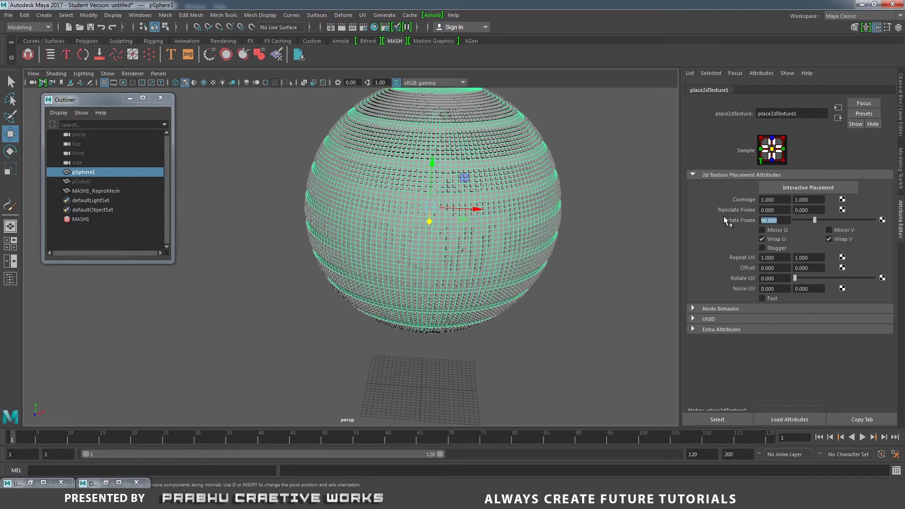
# Step: Hide the original sphere pSphere1 so that only the distributed cubes are displayed
pyautogui.click(505, 359)
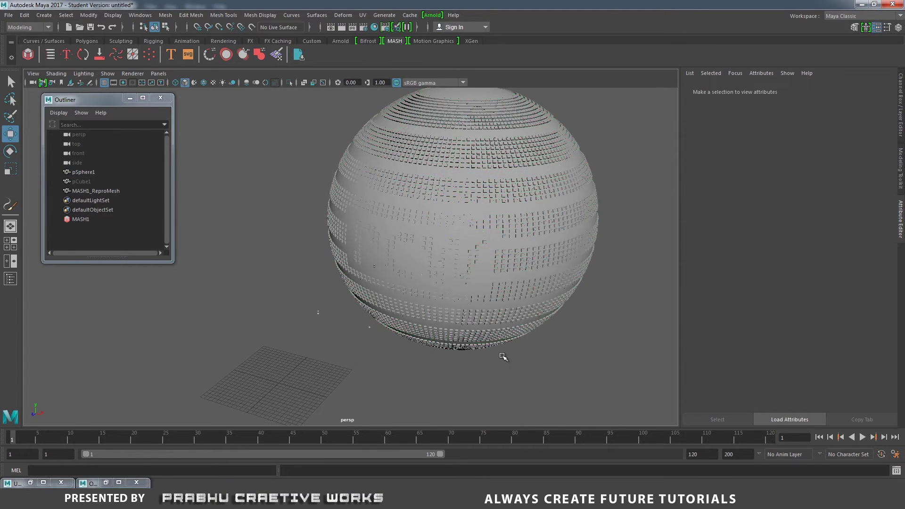
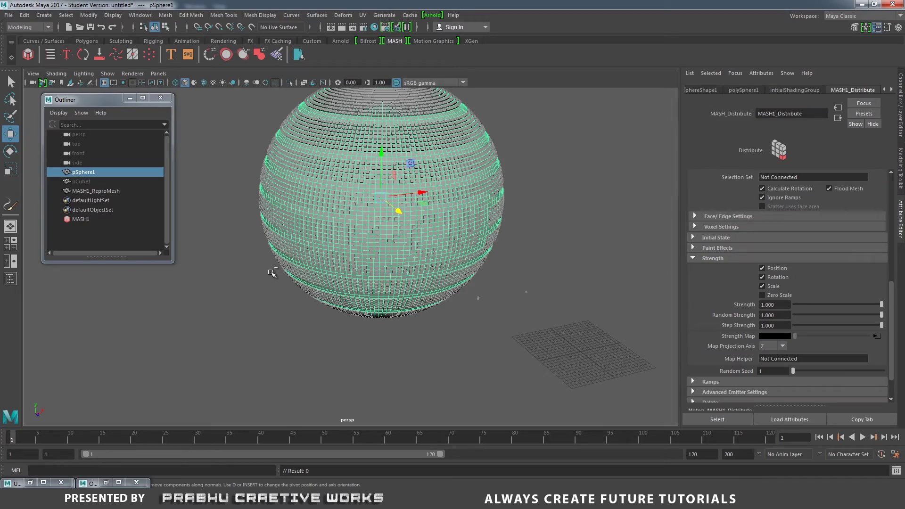
pyautogui.hotkey('ctrl', 'h')
pyautogui.keyDown('alt'); pyautogui.moveTo(471, 332); pyautogui.dragTo(357, 237); pyautogui.keyUp('alt')
# Step: Assign a new Blinn material to MASH1_ReproMesh and set its colour to red
pyautogui.click(349, 189)
pyautogui.scroll(2, 376, 223)
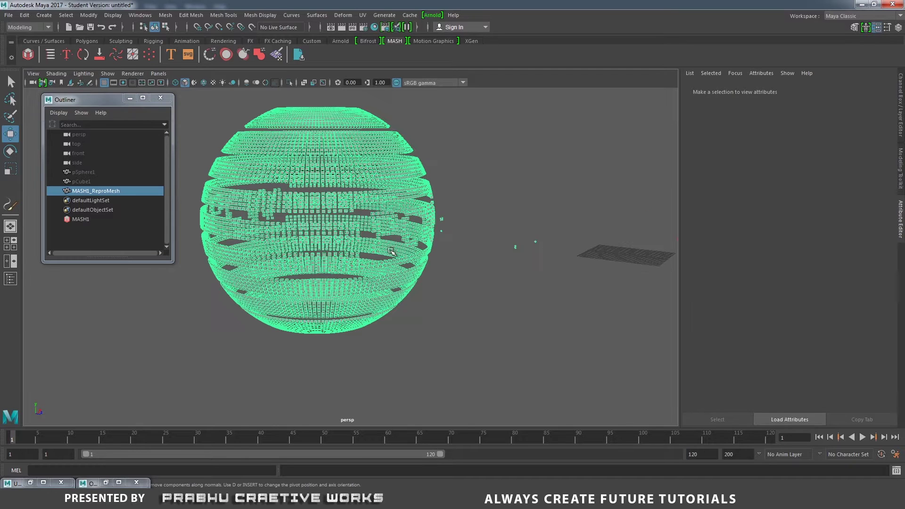
pyautogui.rightClick(379, 219)
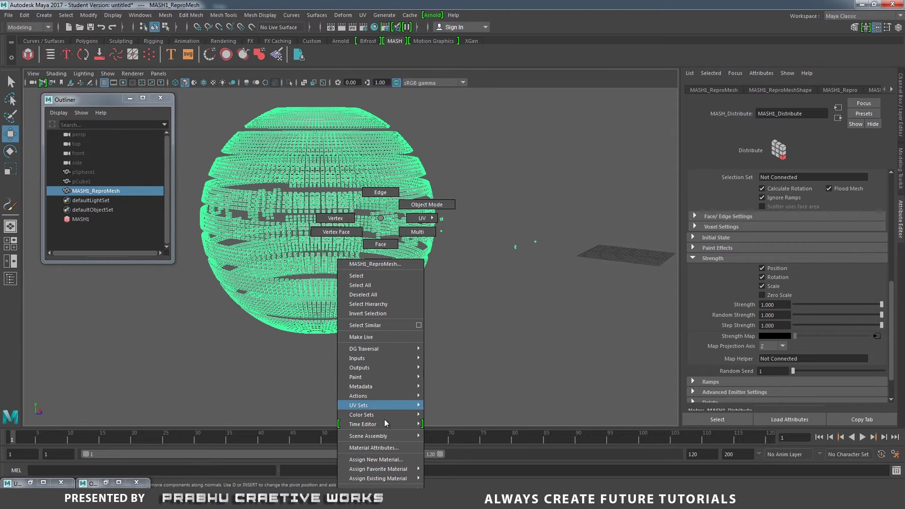
pyautogui.click(385, 459)
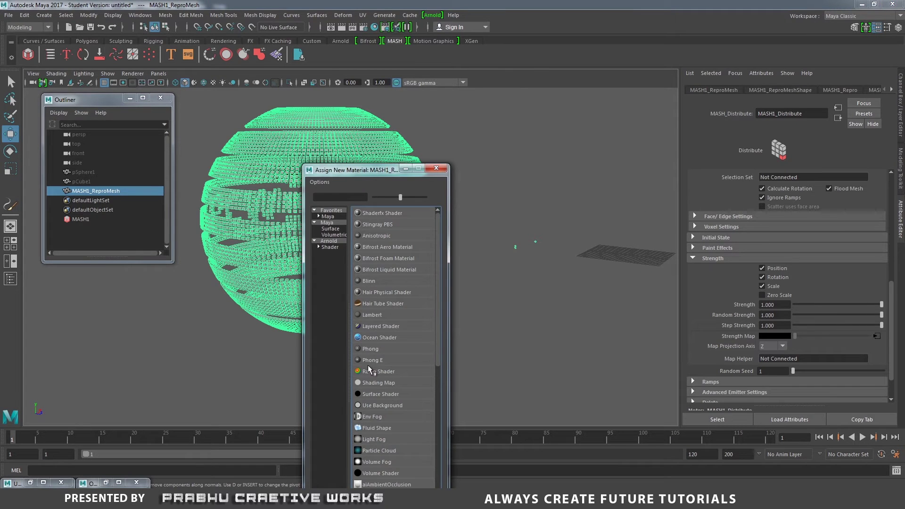
pyautogui.click(372, 281)
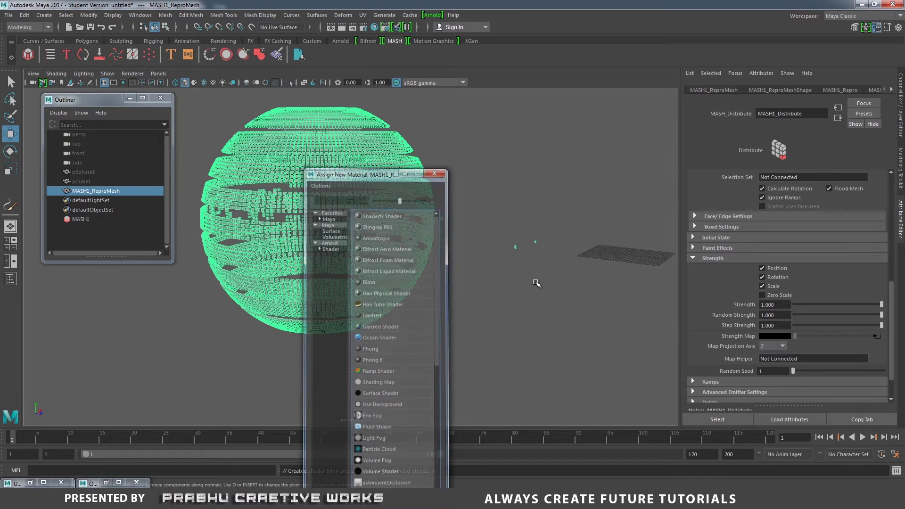
pyautogui.click(780, 196)
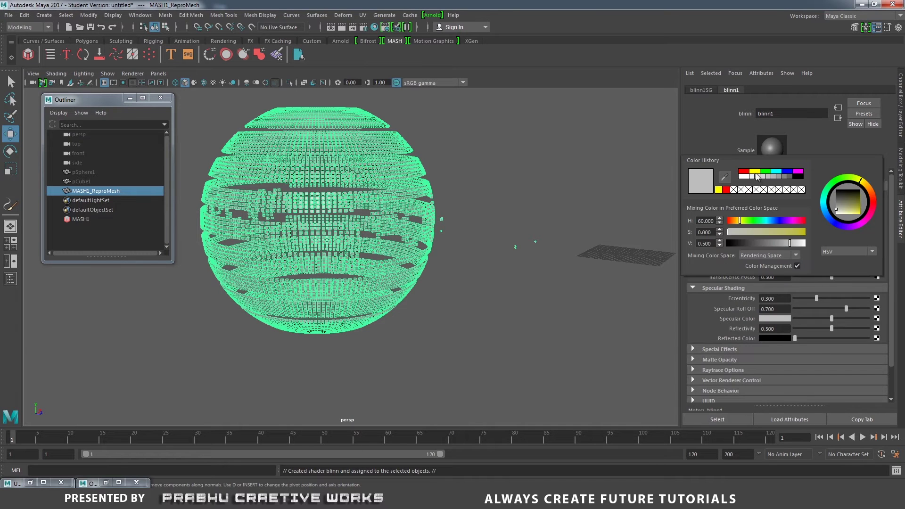
pyautogui.click(743, 171)
pyautogui.click(525, 186)
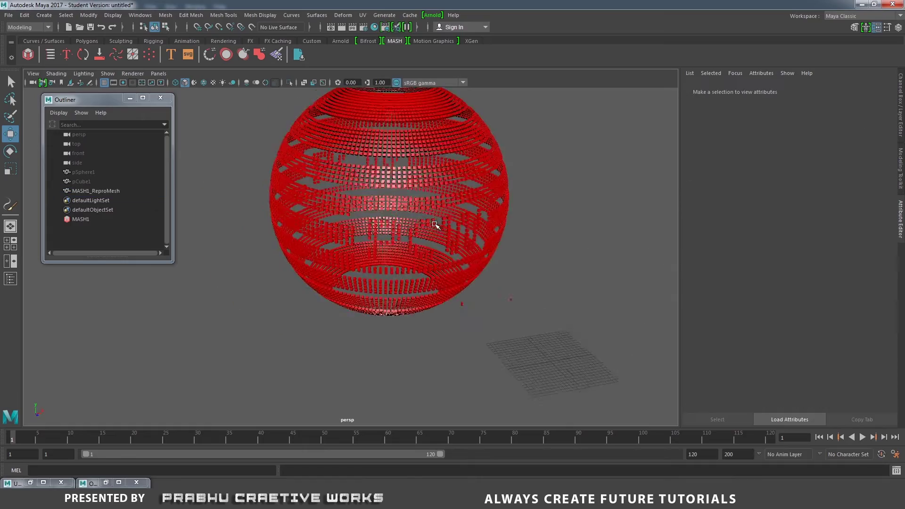
# Step: Switch MASH1_ReproMesh to face selection and select all faces of the cubes in the letter P's outer vertical column
pyautogui.scroll(10, 586, 202)
pyautogui.keyDown('alt'); pyautogui.moveTo(489, 287); pyautogui.dragTo(415, 245); pyautogui.keyUp('alt')
pyautogui.click(397, 238)
pyautogui.click(393, 236)
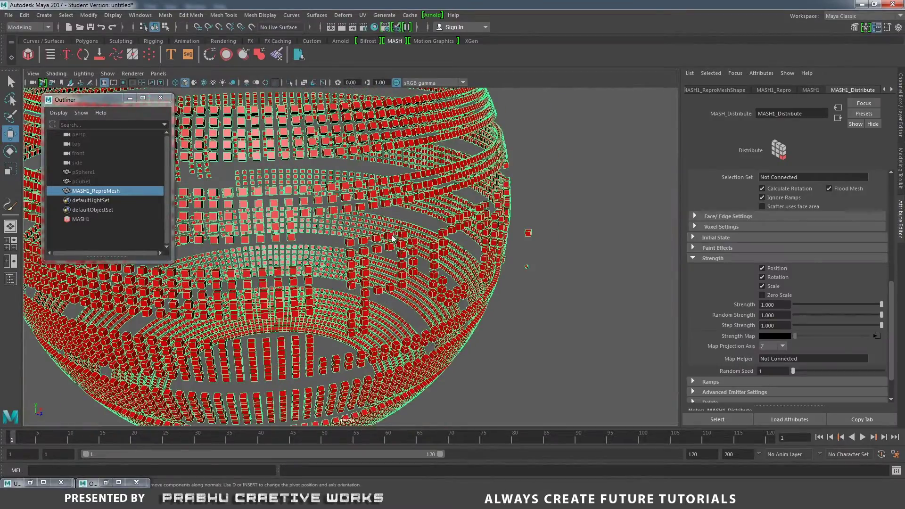
pyautogui.moveTo(393, 238); pyautogui.dragTo(393, 222, button='right')
pyautogui.scroll(5, 317, 237)
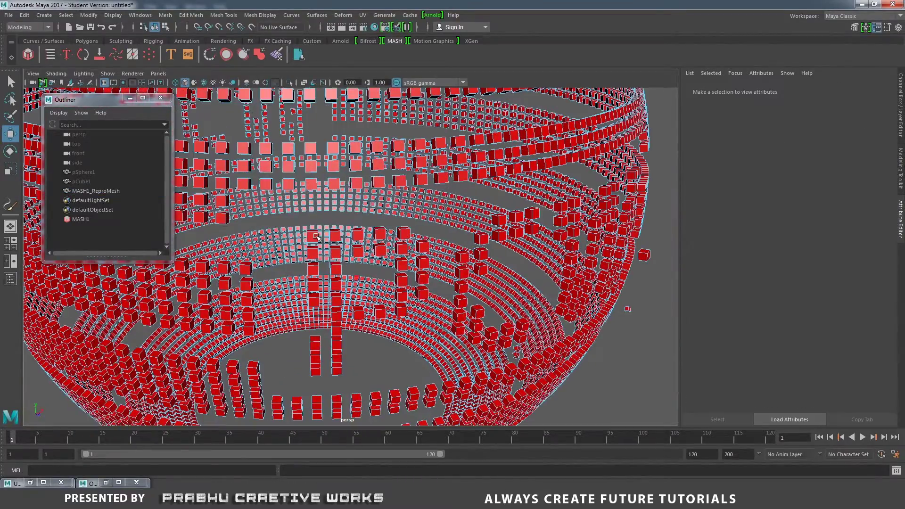
pyautogui.click(312, 255)
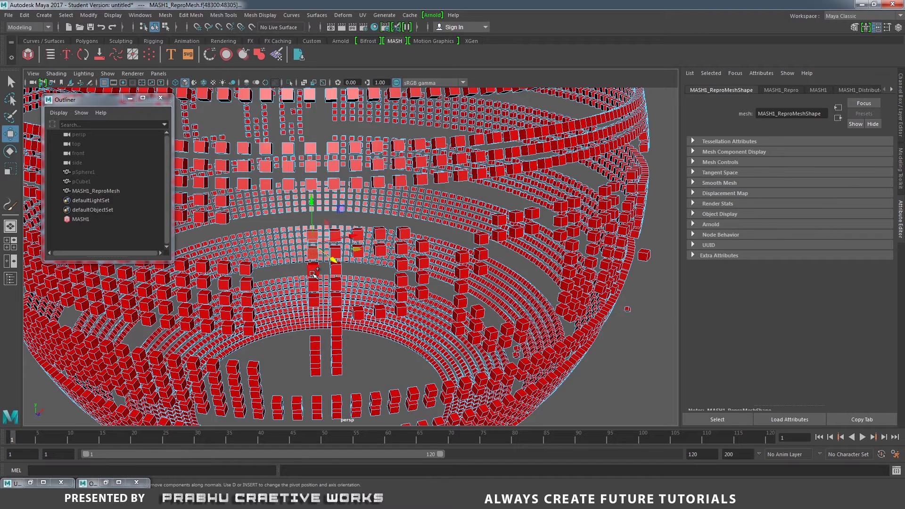
pyautogui.keyDown('shift'); pyautogui.click(313, 274); pyautogui.keyUp('shift')
pyautogui.keyDown('shift'); pyautogui.click(315, 287); pyautogui.keyUp('shift')
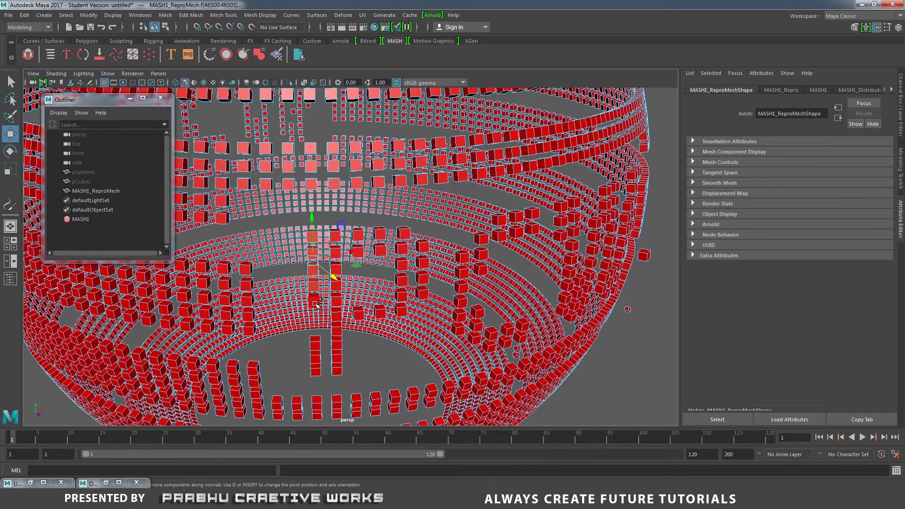
pyautogui.keyDown('shift'); pyautogui.click(317, 304); pyautogui.keyUp('shift')
pyautogui.keyDown('shift'); pyautogui.click(317, 346); pyautogui.keyUp('shift')
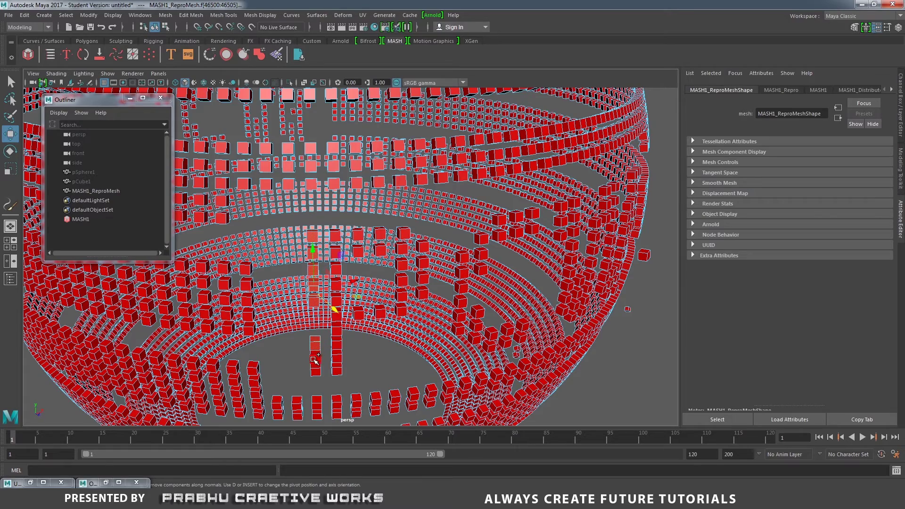
# Step: Add the faces of all remaining cubes forming the letters PCW to the selection
pyautogui.press('q')
pyautogui.moveTo(314, 361)
pyautogui.keyDown('shift'); pyautogui.mouseDown()
pyautogui.moveTo(340, 360)
pyautogui.moveTo(334, 283)
pyautogui.moveTo(352, 236)
pyautogui.moveTo(358, 313)
pyautogui.moveTo(401, 296)
pyautogui.moveTo(403, 243)
pyautogui.moveTo(384, 247)
pyautogui.moveTo(426, 280)
pyautogui.moveTo(464, 274)
pyautogui.moveTo(465, 322)
pyautogui.mouseUp(); pyautogui.keyUp('shift')
pyautogui.keyDown('alt'); pyautogui.moveTo(465, 323); pyautogui.dragTo(446, 243); pyautogui.keyUp('alt')
pyautogui.moveTo(445, 242)
pyautogui.keyDown('shift'); pyautogui.mouseDown()
pyautogui.moveTo(483, 231)
pyautogui.moveTo(433, 304)
pyautogui.moveTo(448, 333)
pyautogui.moveTo(480, 343)
pyautogui.moveTo(532, 226)
pyautogui.moveTo(528, 301)
pyautogui.mouseUp(); pyautogui.keyUp('shift')
pyautogui.keyDown('alt'); pyautogui.moveTo(528, 302); pyautogui.dragTo(500, 301); pyautogui.keyUp('alt')
pyautogui.moveTo(499, 302)
pyautogui.keyDown('shift'); pyautogui.mouseDown()
pyautogui.moveTo(503, 326)
pyautogui.moveTo(615, 218)
pyautogui.moveTo(592, 266)
pyautogui.moveTo(544, 234)
pyautogui.moveTo(565, 330)
pyautogui.moveTo(587, 290)
pyautogui.moveTo(545, 289)
pyautogui.moveTo(621, 305)
pyautogui.moveTo(561, 258)
pyautogui.mouseUp(); pyautogui.keyUp('shift')
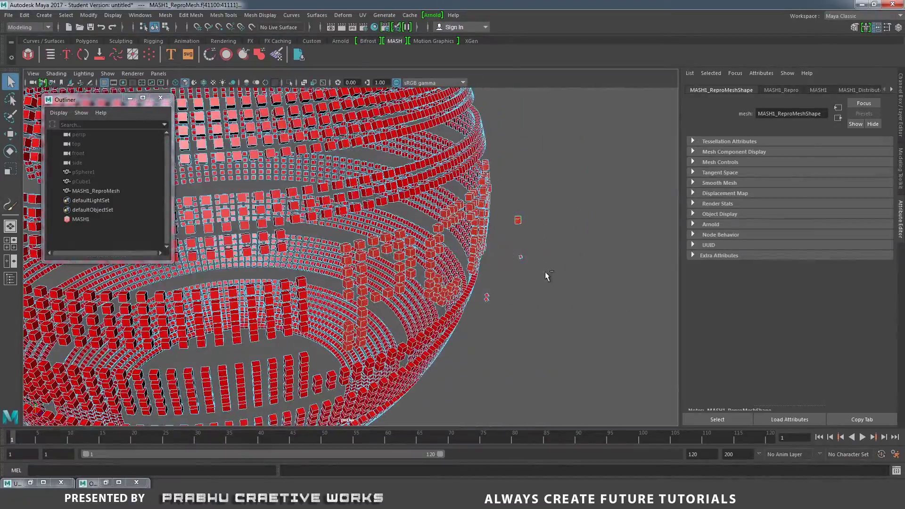
pyautogui.keyDown('alt'); pyautogui.moveTo(498, 273); pyautogui.dragTo(422, 266); pyautogui.keyUp('alt')
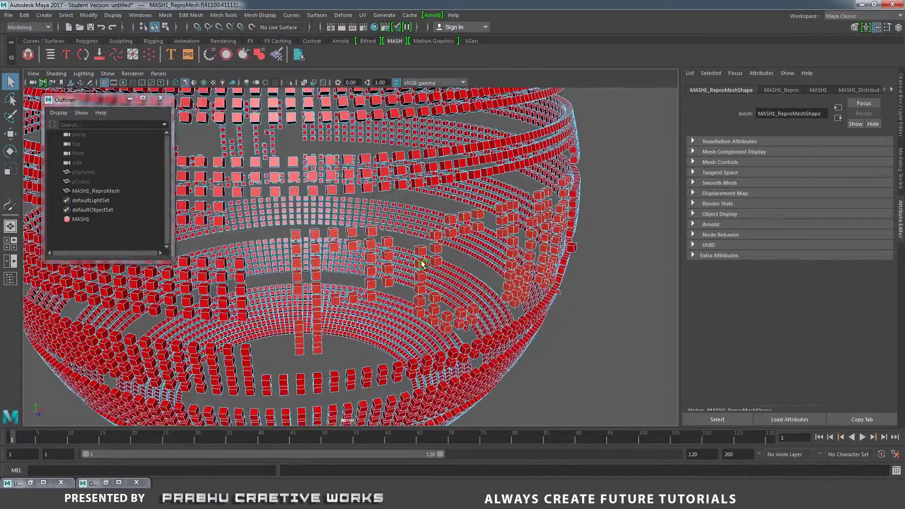
# Step: Assign a new Blinn material to the selected PCW letter faces, set its colour to yellow, and clear the selection
pyautogui.moveTo(422, 265); pyautogui.dragTo(409, 456, button='right')
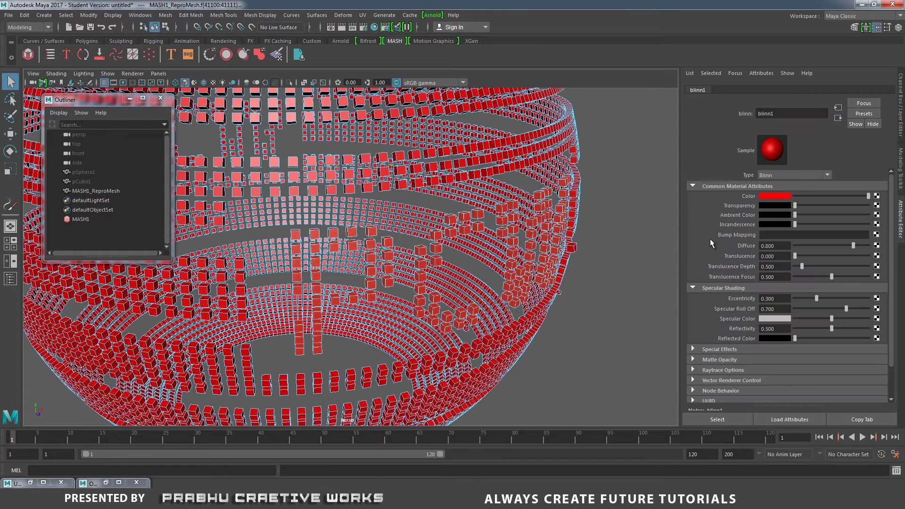
pyautogui.moveTo(419, 283); pyautogui.dragTo(413, 470, button='right')
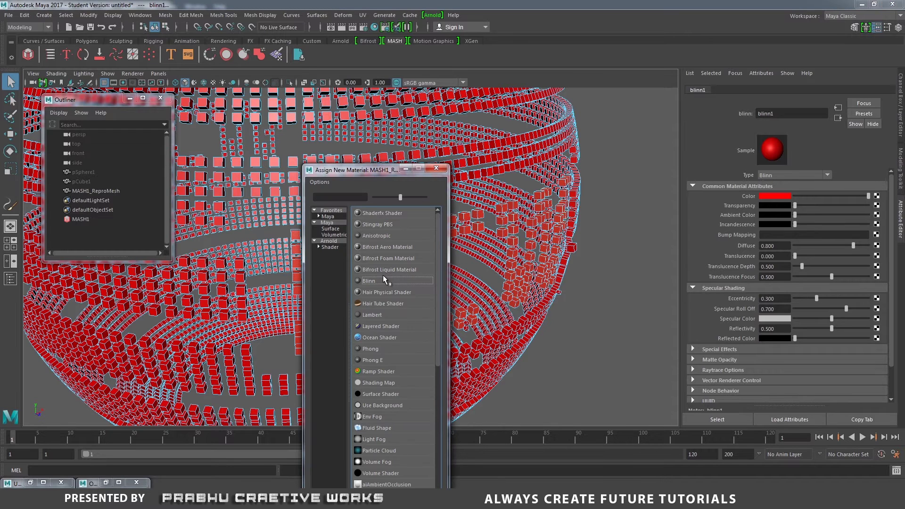
pyautogui.click(370, 281)
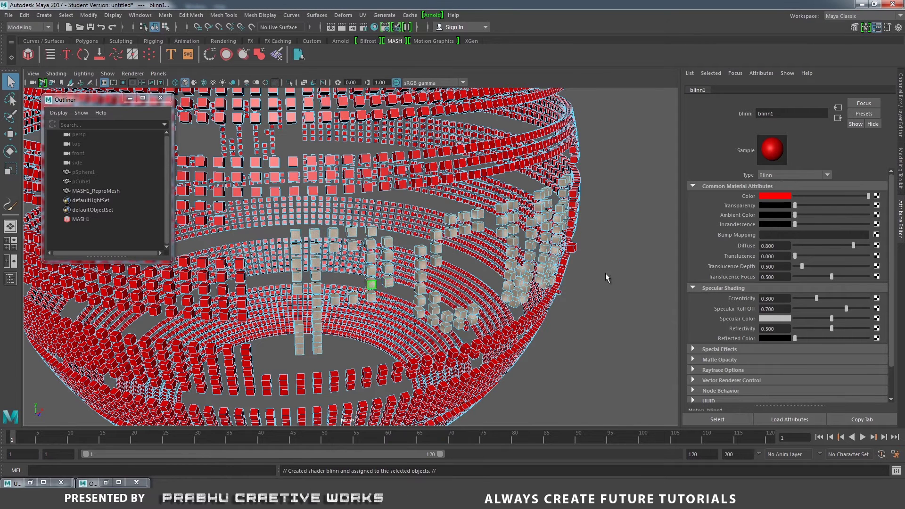
pyautogui.click(771, 195)
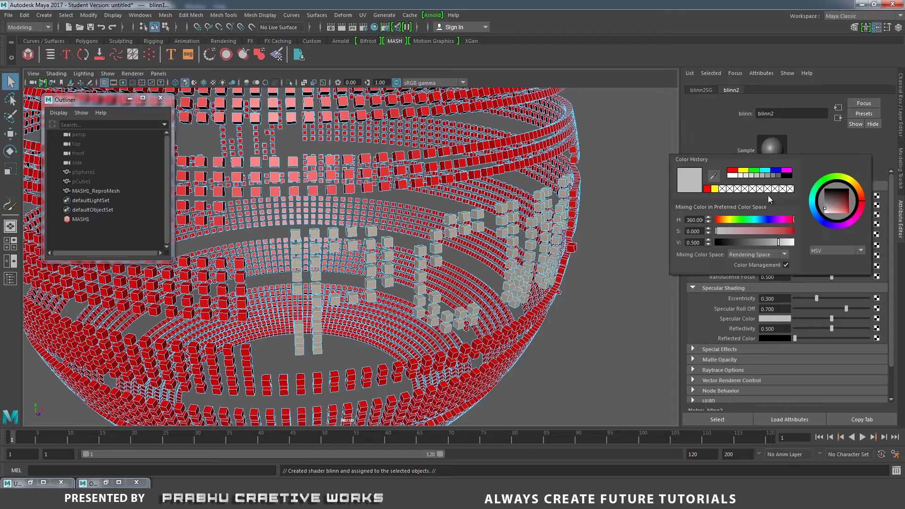
pyautogui.click(744, 171)
pyautogui.keyDown('alt'); pyautogui.moveTo(587, 265); pyautogui.dragTo(634, 270); pyautogui.keyUp('alt')
pyautogui.keyDown('alt'); pyautogui.moveTo(582, 282); pyautogui.dragTo(564, 276); pyautogui.keyUp('alt')
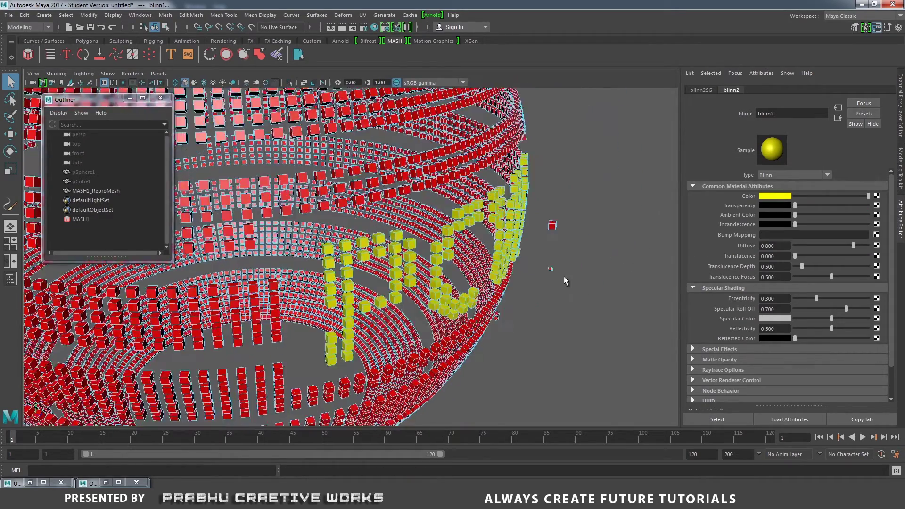
pyautogui.click(563, 276)
# Step: Delete the stray cubes floating beside the sphere and return MASH1_ReproMesh to object mode
pyautogui.scroll(-8, 564, 276)
pyautogui.keyDown('alt'); pyautogui.moveTo(472, 292); pyautogui.dragTo(468, 266); pyautogui.keyUp('alt')
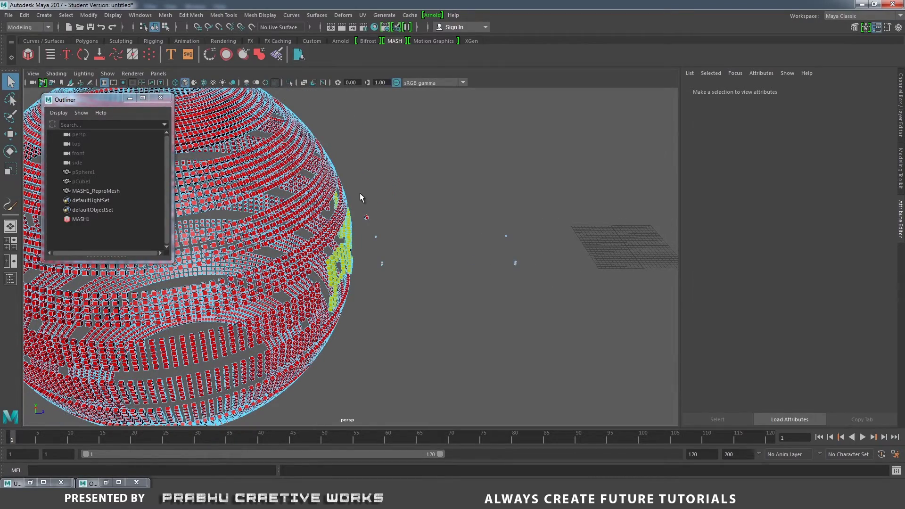
pyautogui.moveTo(360, 193); pyautogui.dragTo(417, 279)
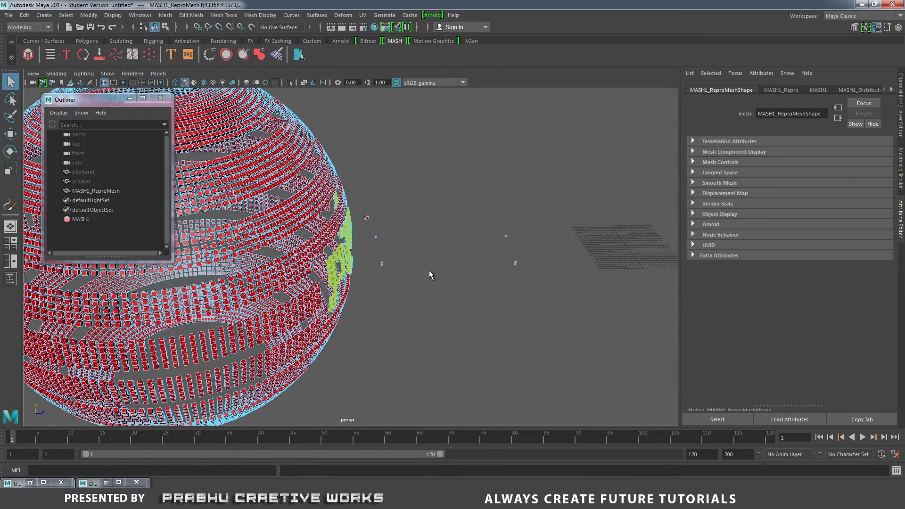
pyautogui.click(455, 226)
pyautogui.moveTo(465, 213); pyautogui.dragTo(554, 287)
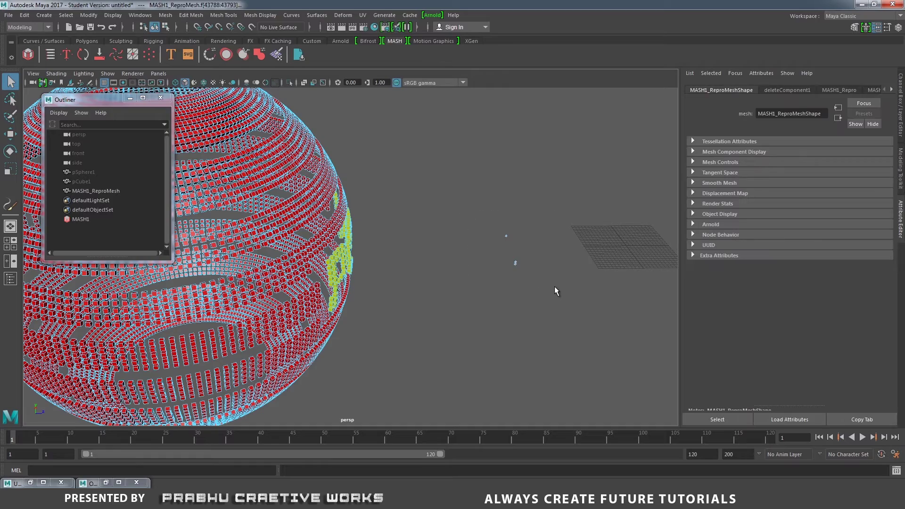
pyautogui.click(528, 284)
pyautogui.keyDown('alt'); pyautogui.moveTo(491, 279); pyautogui.dragTo(426, 209); pyautogui.keyUp('alt')
pyautogui.moveTo(426, 209); pyautogui.dragTo(496, 213, button='right')
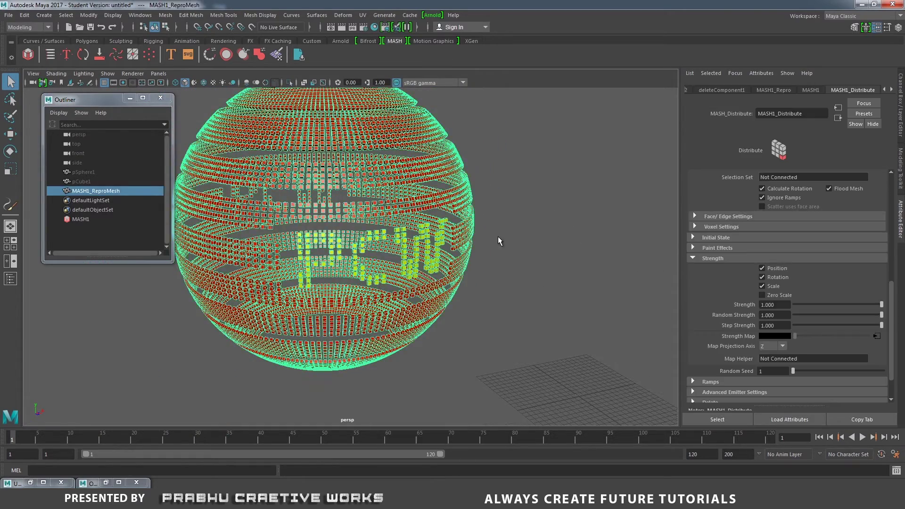
# Step: Set the playback range's end frame to 150
pyautogui.keyDown('alt'); pyautogui.moveTo(497, 236); pyautogui.dragTo(503, 212); pyautogui.keyUp('alt')
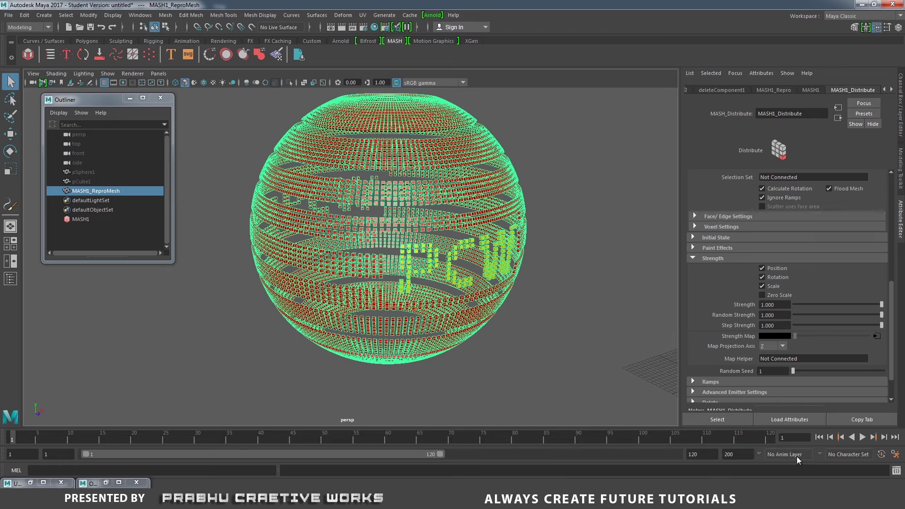
pyautogui.doubleClick(695, 454)
pyautogui.write('1510')
pyautogui.press('Return')
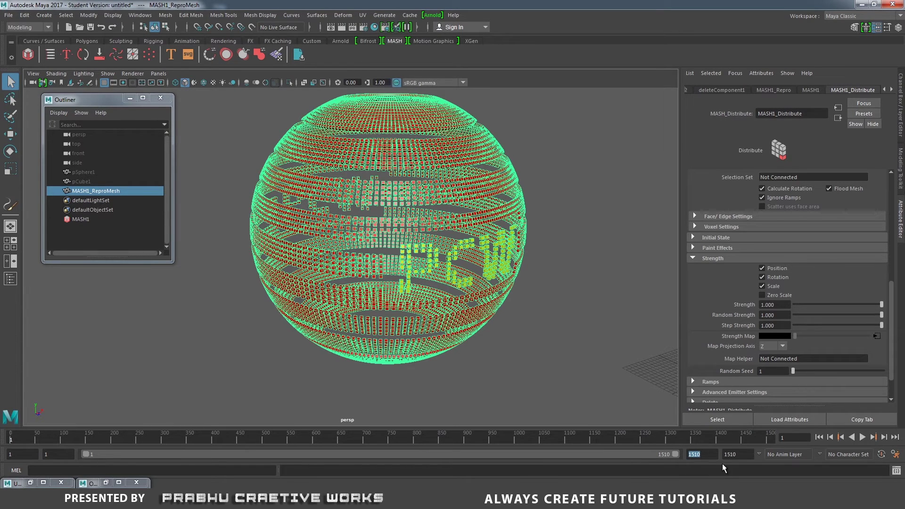
pyautogui.write('1')
pyautogui.press('Return')
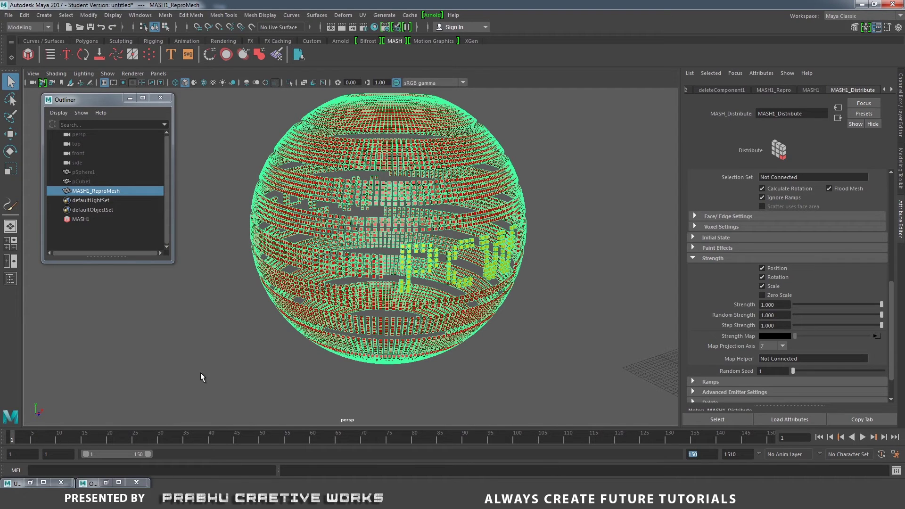
# Step: Hide the grid in the perspective view and frame the cube sphere with its PCW lettering in view
pyautogui.keyDown('alt'); pyautogui.moveTo(202, 377); pyautogui.dragTo(215, 379); pyautogui.keyUp('alt')
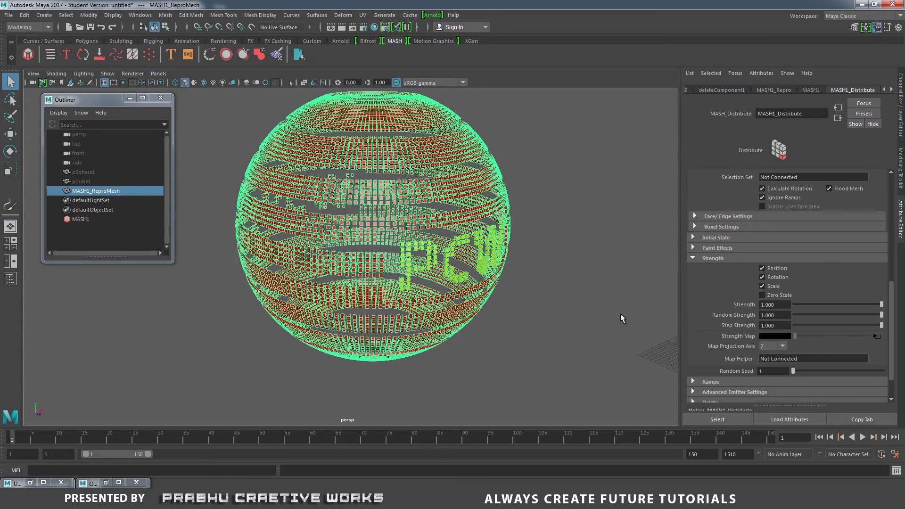
pyautogui.keyDown('alt'); pyautogui.moveTo(612, 311); pyautogui.dragTo(532, 321); pyautogui.keyUp('alt')
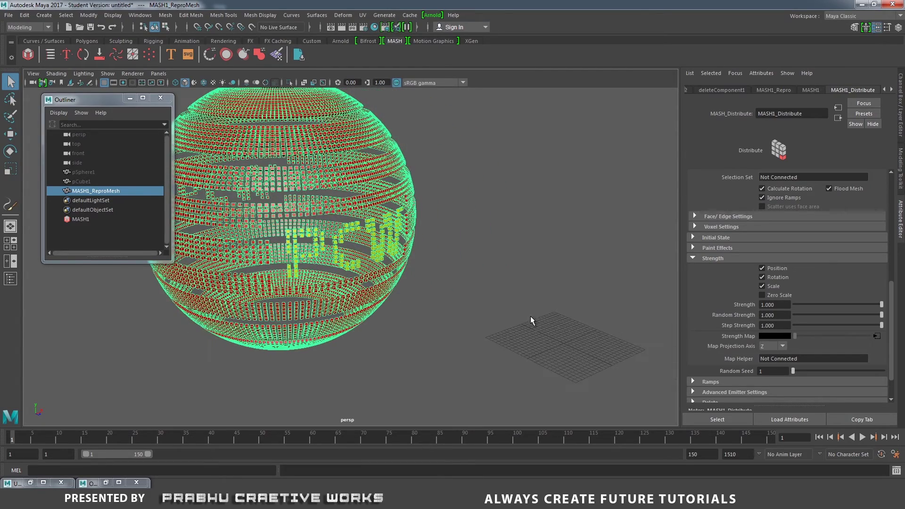
pyautogui.click(104, 83)
pyautogui.keyDown('alt'); pyautogui.moveTo(486, 240); pyautogui.dragTo(493, 249, button='middle'); pyautogui.keyUp('alt')
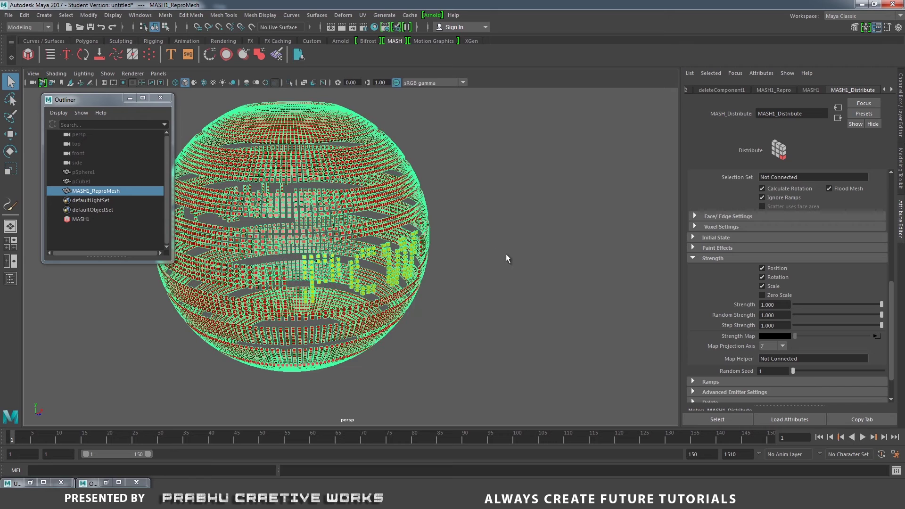
pyautogui.keyDown('alt'); pyautogui.moveTo(473, 267); pyautogui.dragTo(467, 267); pyautogui.keyUp('alt')
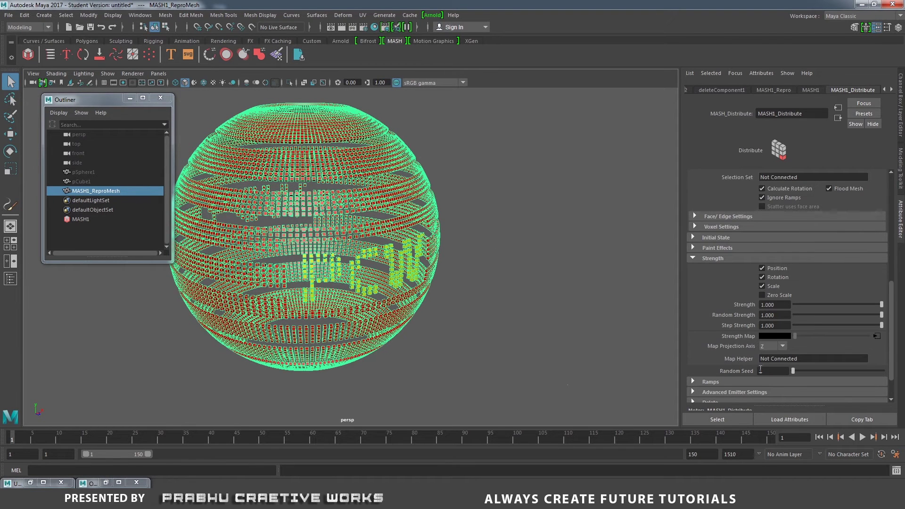
# Step: Set the Random Strength of MASH1_Distribute to 0 and key it at frame 1
pyautogui.click(841, 314)
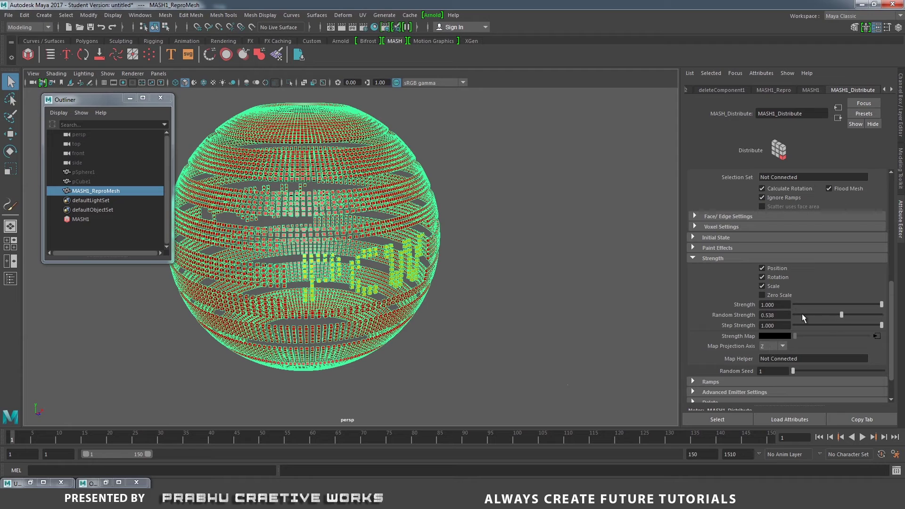
pyautogui.doubleClick(773, 315)
pyautogui.write('0')
pyautogui.press('Return')
pyautogui.rightClick(745, 316)
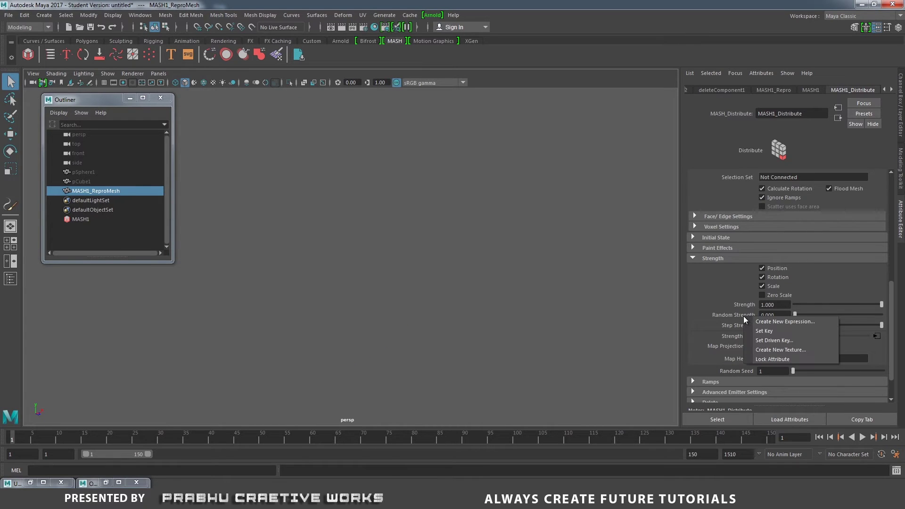
pyautogui.click(766, 331)
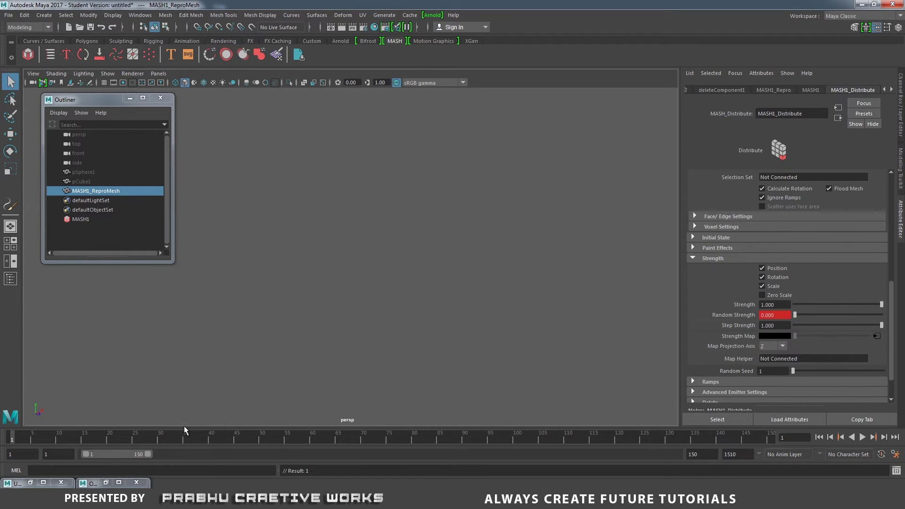
# Step: At frame 120, set the Random Strength of MASH1_Distribute to 1 and key it
pyautogui.hotkey('alt', 'v')
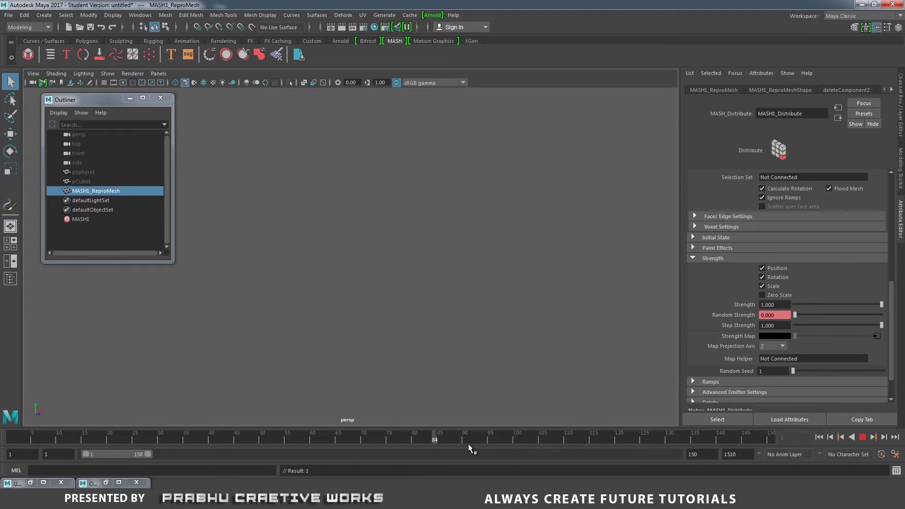
pyautogui.click(617, 442)
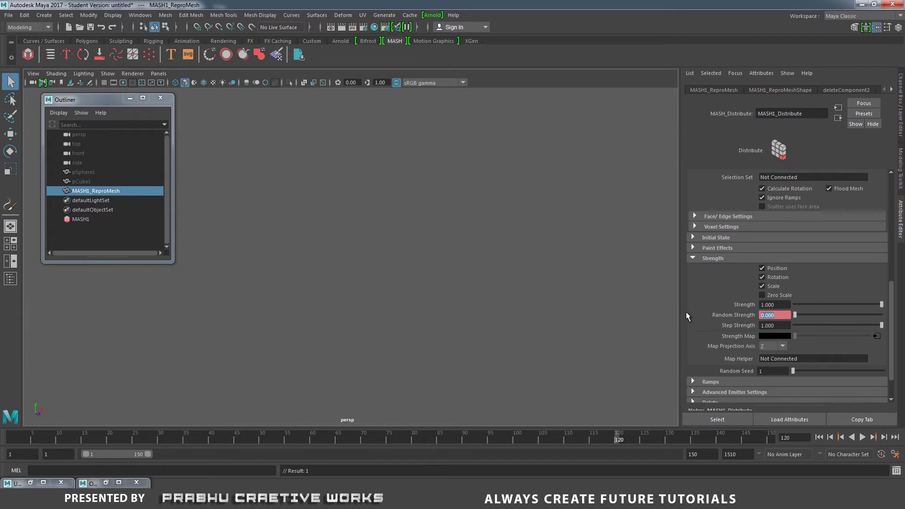
pyautogui.write('1')
pyautogui.press('Return')
pyautogui.rightClick(734, 316)
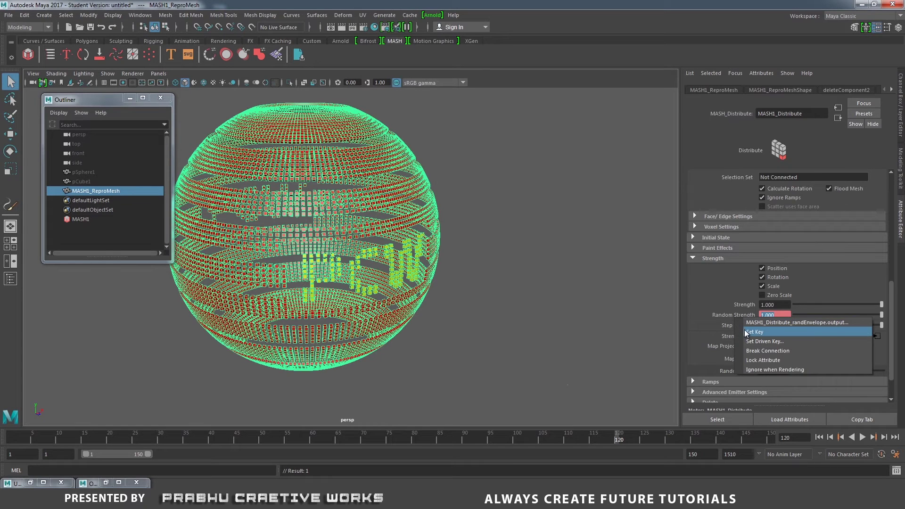
pyautogui.click(747, 333)
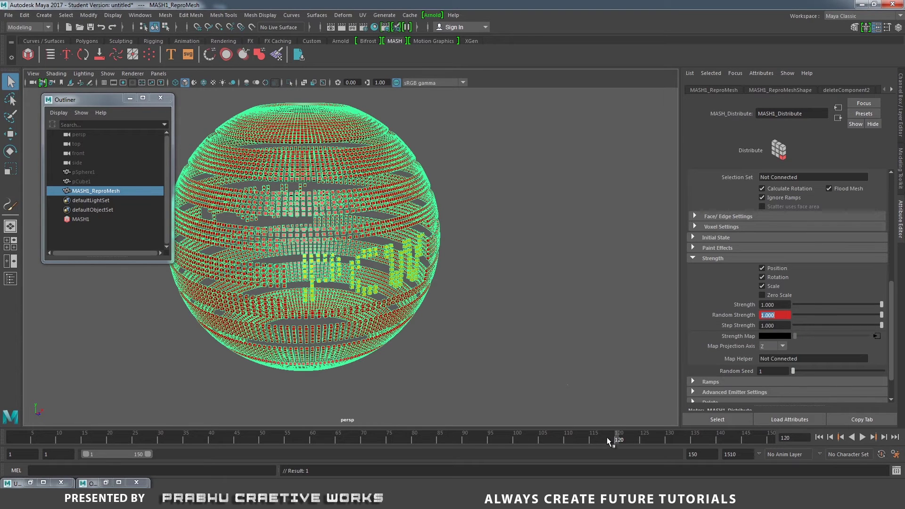
# Step: Play the animation from frame 1 with the mesh deselected to check how the cubes form the sphere, and stop playback
pyautogui.click(13, 444)
pyautogui.hotkey('alt', 'v')
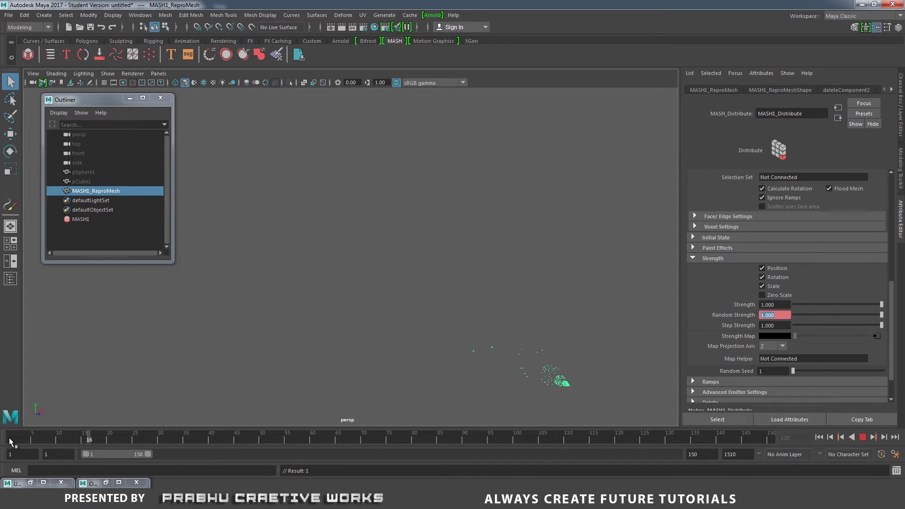
pyautogui.click(252, 365)
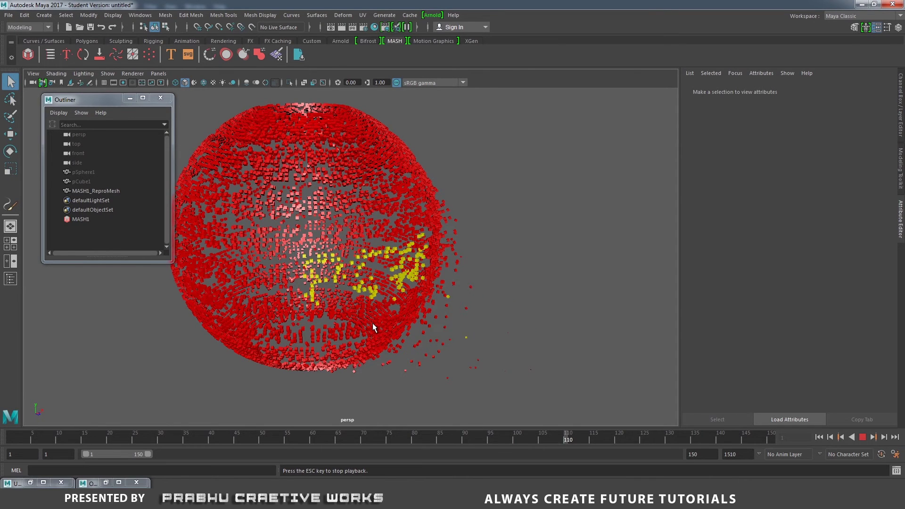
pyautogui.click(858, 437)
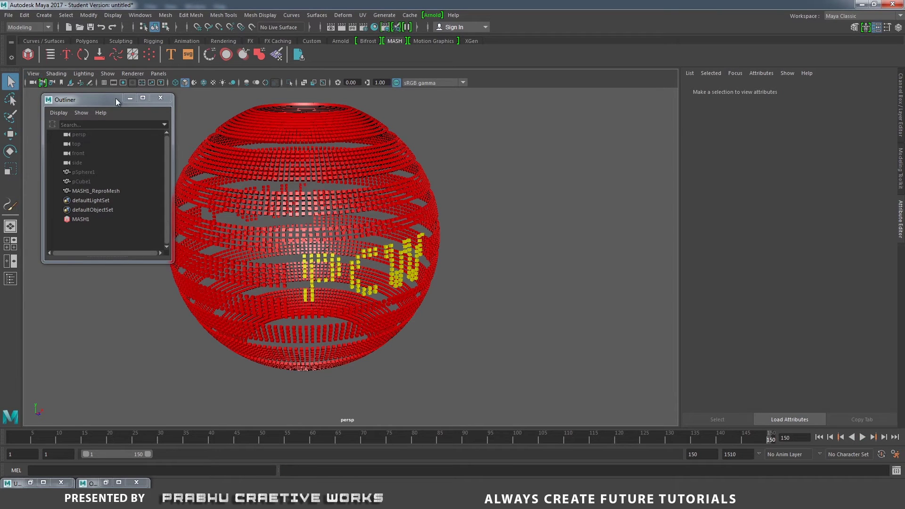
# Step: Hide the Outliner, switch the perspective camera to Overscan, and orbit so the PCW lettering faces the view
pyautogui.click(133, 99)
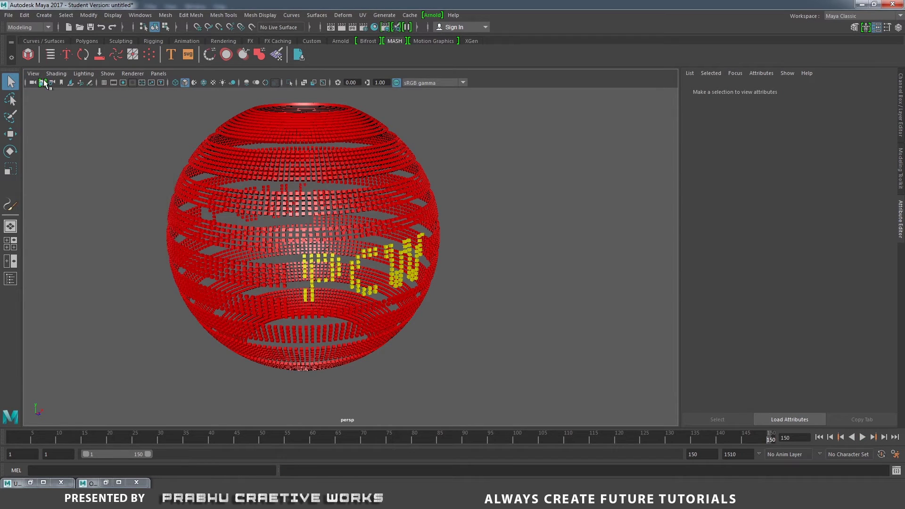
pyautogui.click(33, 74)
pyautogui.moveTo(70, 253)
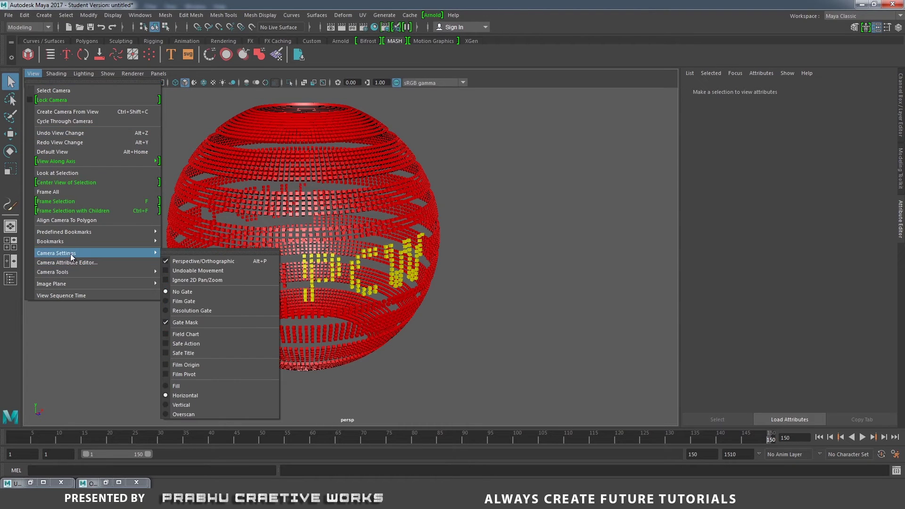
pyautogui.click(207, 413)
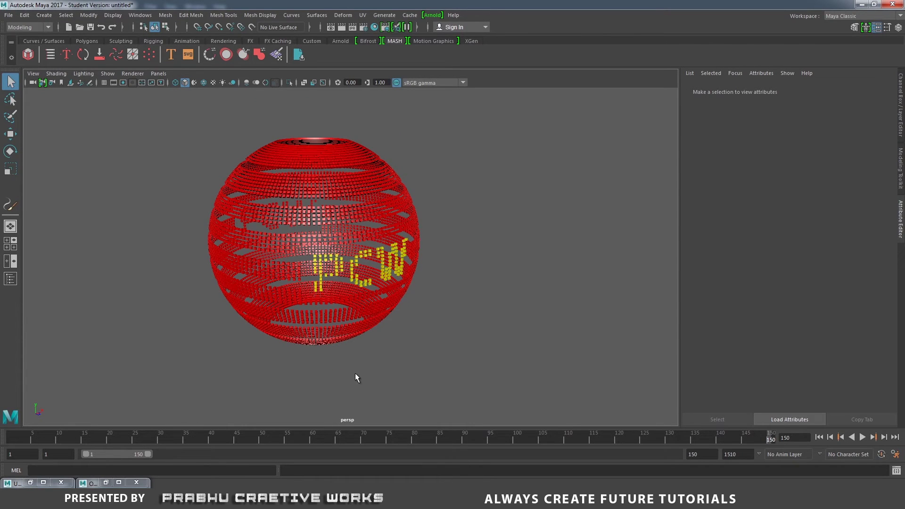
pyautogui.keyDown('alt'); pyautogui.moveTo(343, 371); pyautogui.dragTo(361, 354); pyautogui.keyUp('alt')
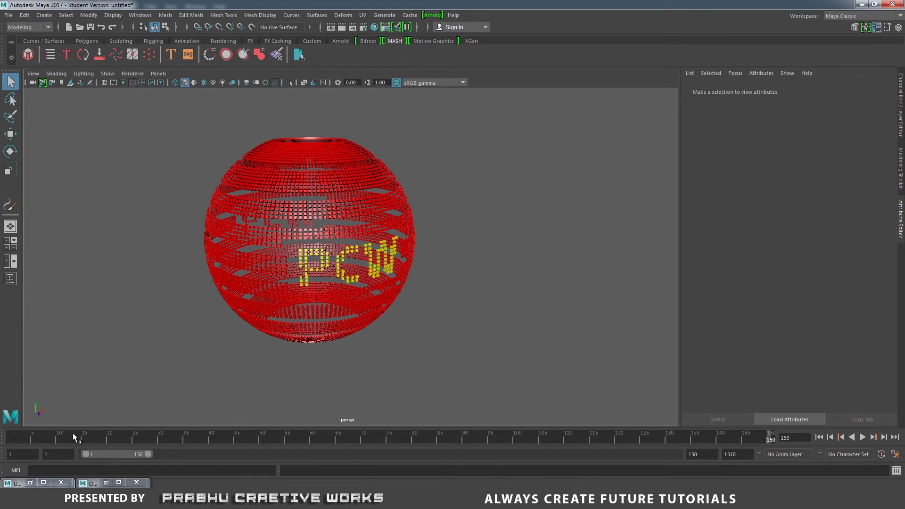
# Step: Play the animation again to review the cubes' motion in the Overscan view, and enlarge the sphere slightly in frame
pyautogui.hotkey('alt', 'v')
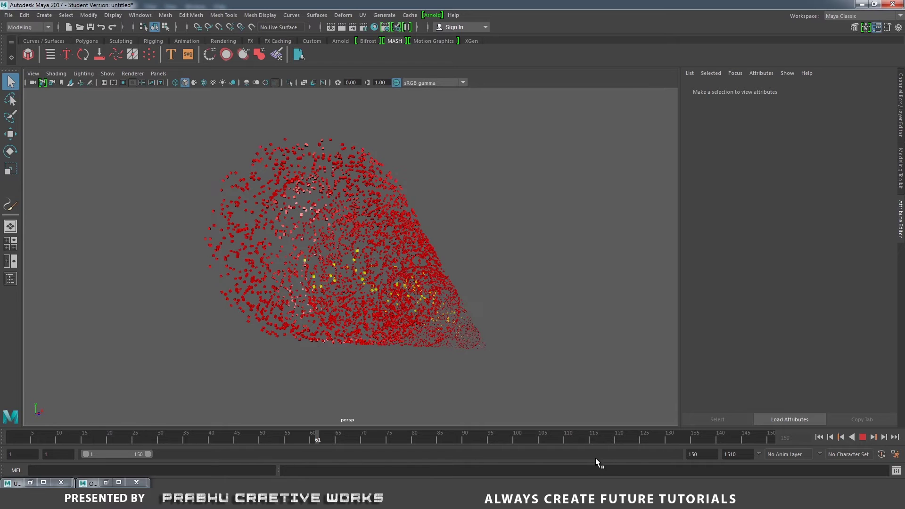
pyautogui.hotkey('alt', 'v')
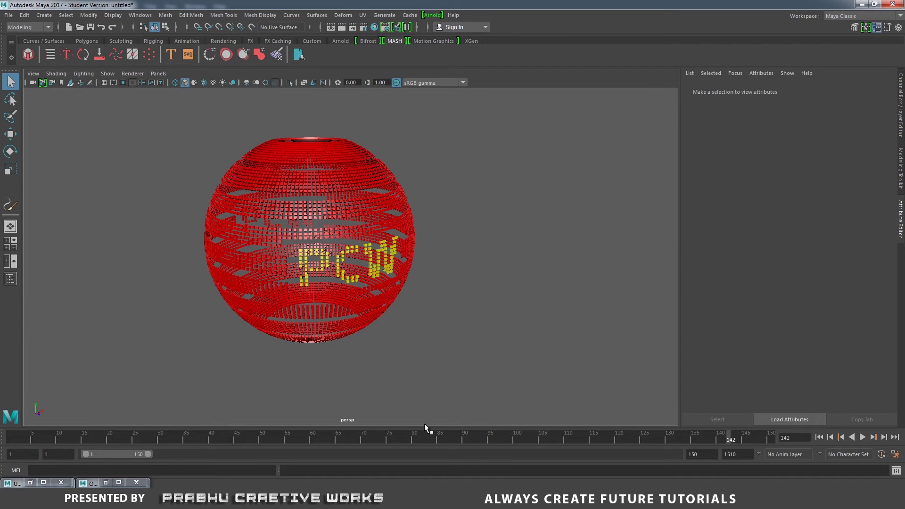
pyautogui.keyDown('alt'); pyautogui.moveTo(278, 375); pyautogui.dragTo(305, 380, button='right'); pyautogui.keyUp('alt')
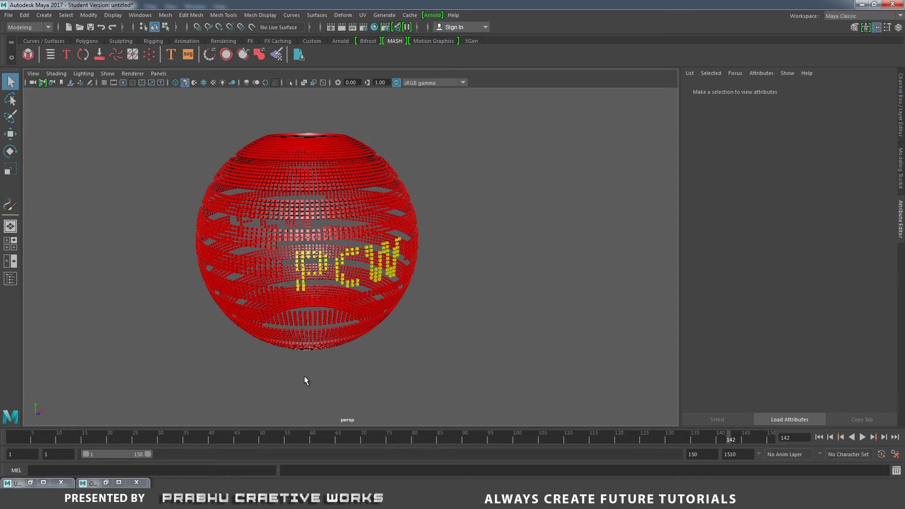
# Step: Return to frame 1 and open the Playblast options, choosing Custom as the display size
pyautogui.click(37, 436)
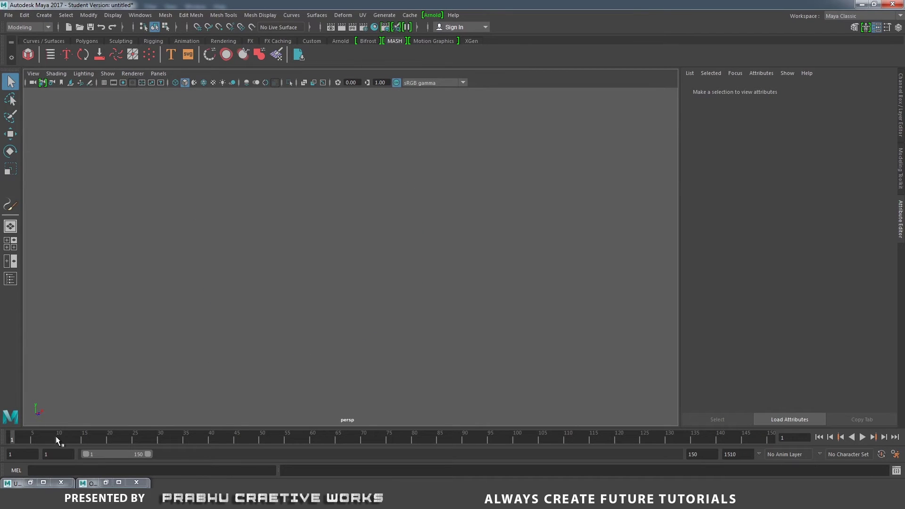
pyautogui.rightClick(56, 436)
pyautogui.click(151, 434)
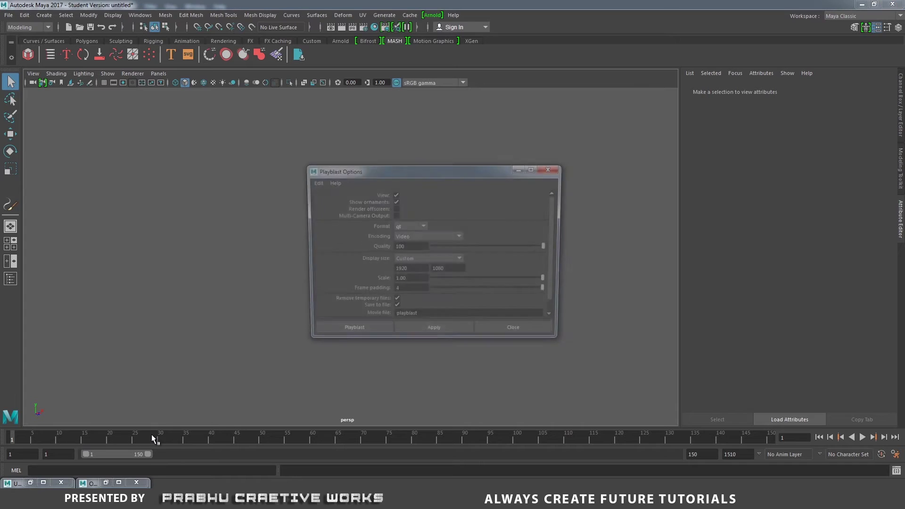
pyautogui.click(431, 260)
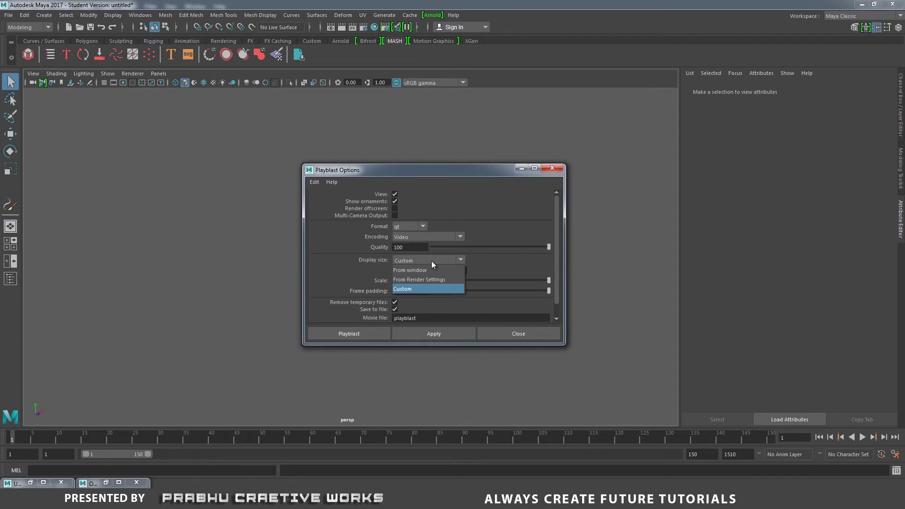
pyautogui.click(424, 290)
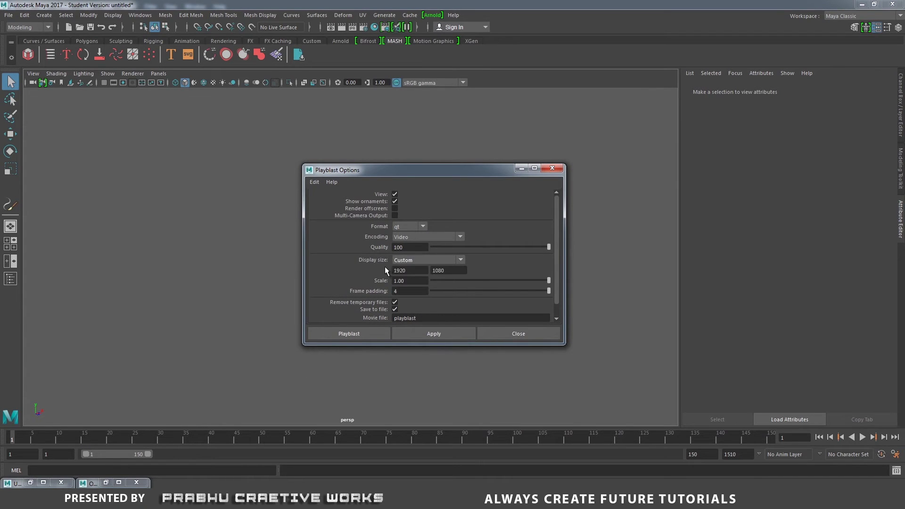
# Step: Configure the playblast with qt format, Video encoding and a custom display size of 1920 by 1080
pyautogui.click(423, 226)
pyautogui.click(403, 236)
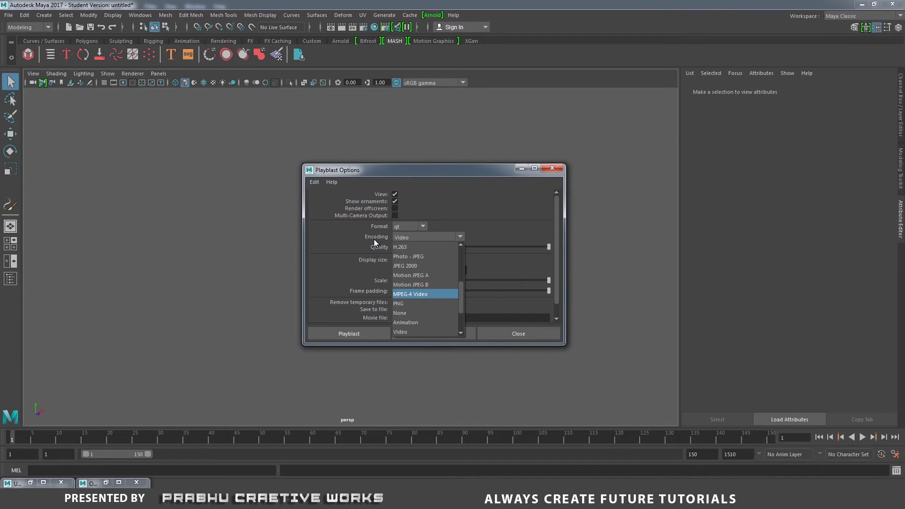
pyautogui.click(401, 332)
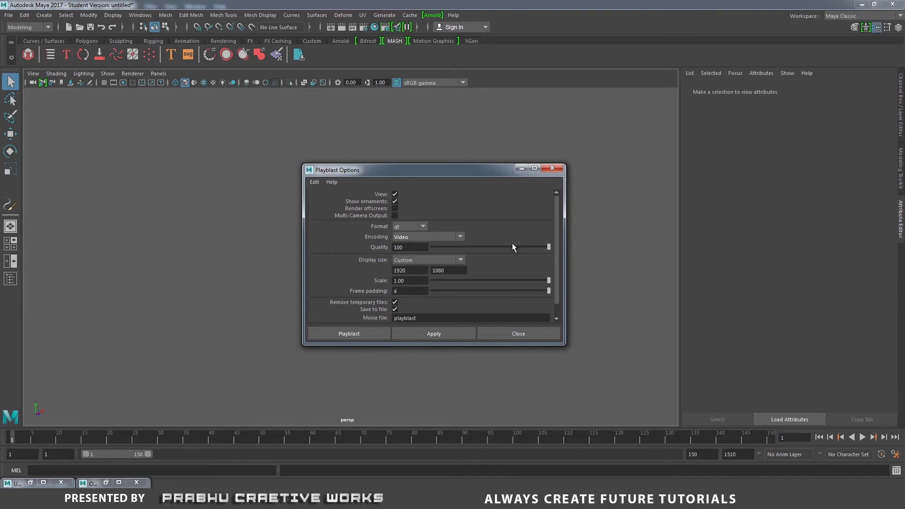
pyautogui.click(447, 259)
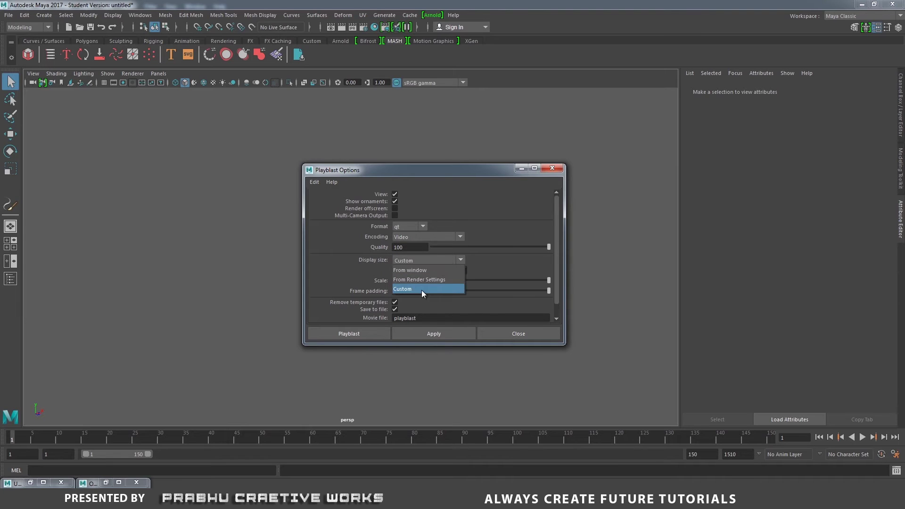
pyautogui.click(422, 289)
pyautogui.moveTo(411, 272); pyautogui.dragTo(392, 281)
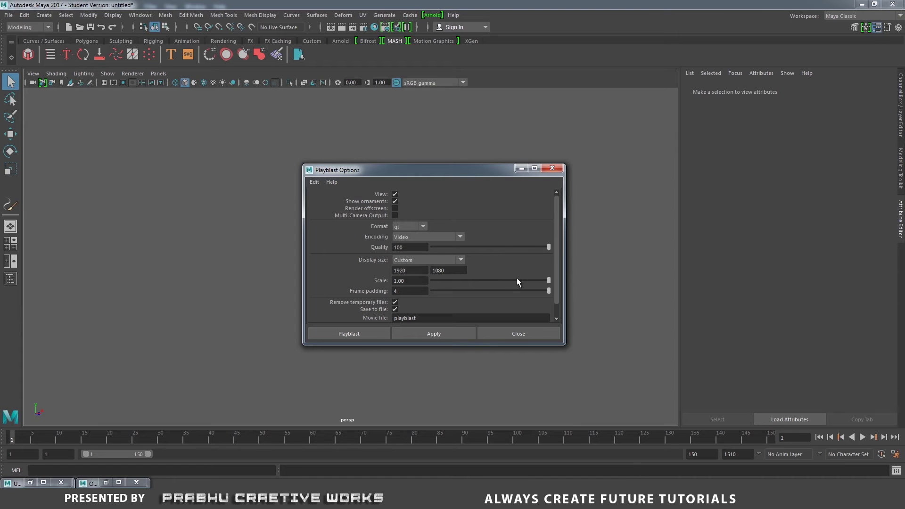
# Step: Set the playblast's movie file to the existing test.mov on the Desktop
pyautogui.scroll(-1, 552, 270)
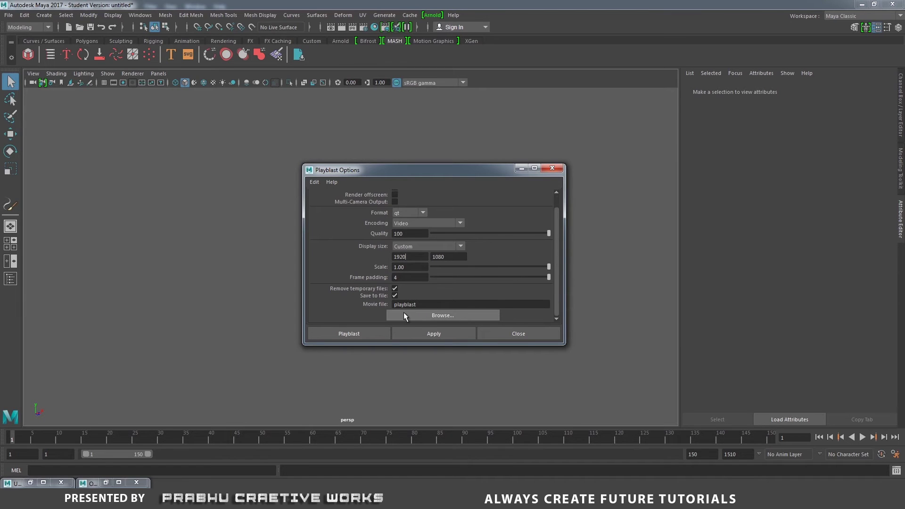
pyautogui.click(440, 314)
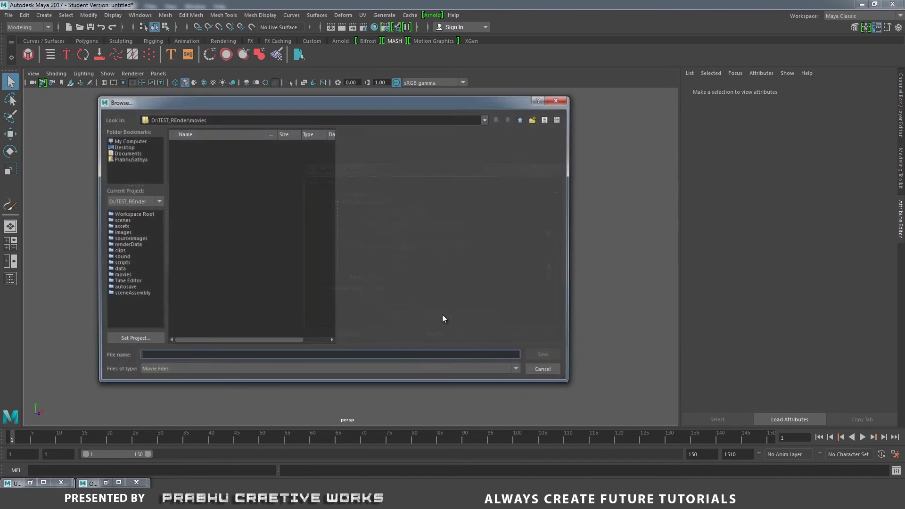
pyautogui.click(122, 147)
pyautogui.click(185, 174)
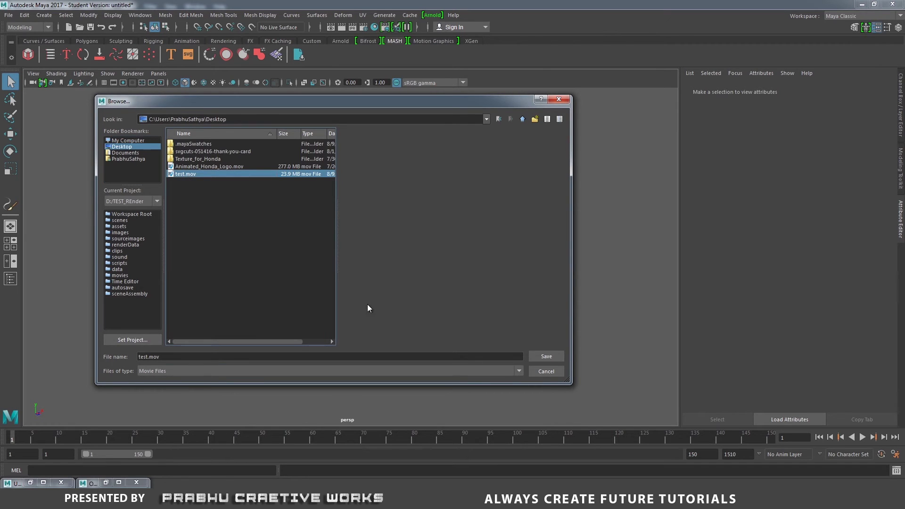
pyautogui.click(561, 358)
# Step: Run the playblast and allow it to overwrite the existing test.mov
pyautogui.click(322, 256)
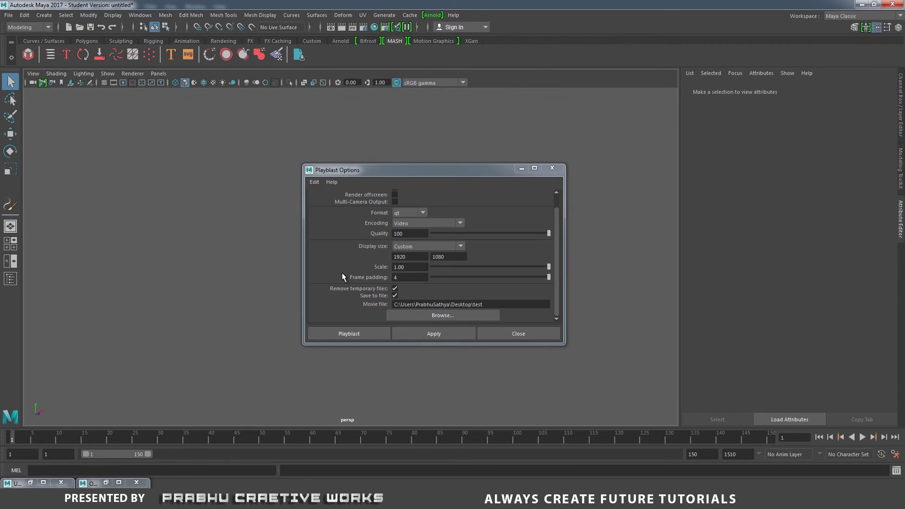
pyautogui.click(369, 332)
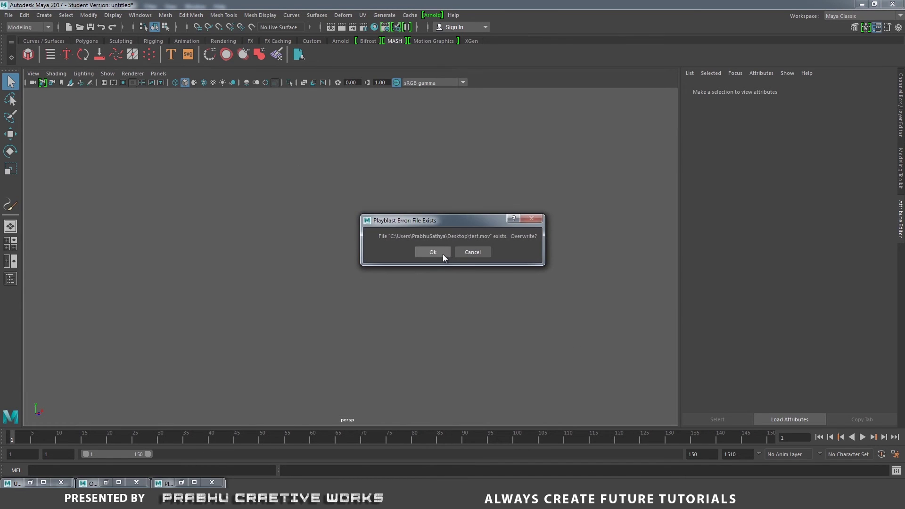
pyautogui.click(442, 254)
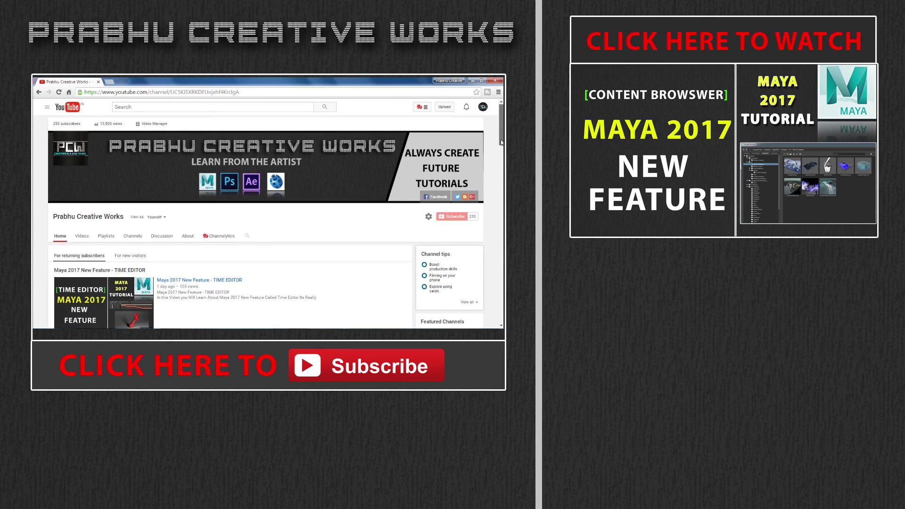
pyautogui.moveTo(502, 141); pyautogui.dragTo(502, 173)
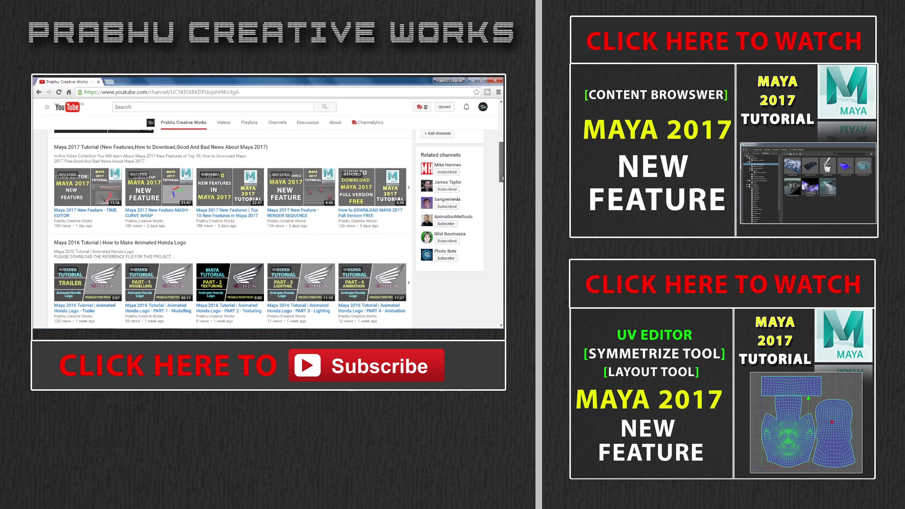